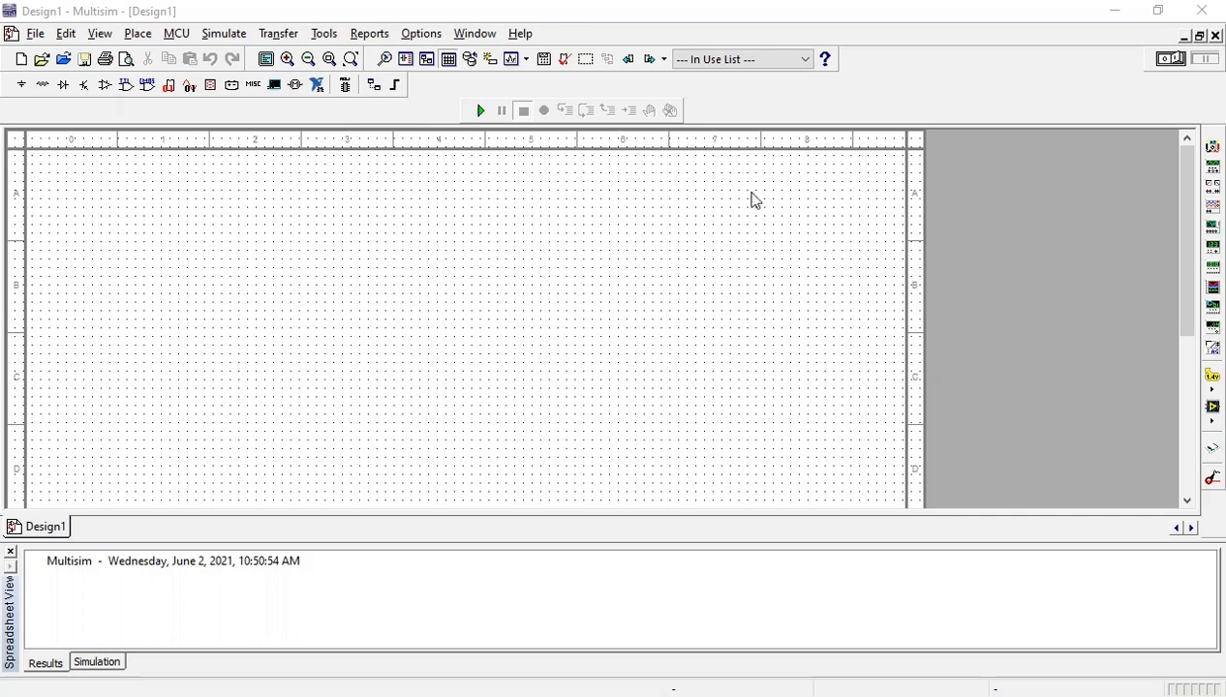
Find JK_FF by searching all component groups for "jk" and place one JK flip-flop near the middle of the empty schematic.
click(1098, 232)
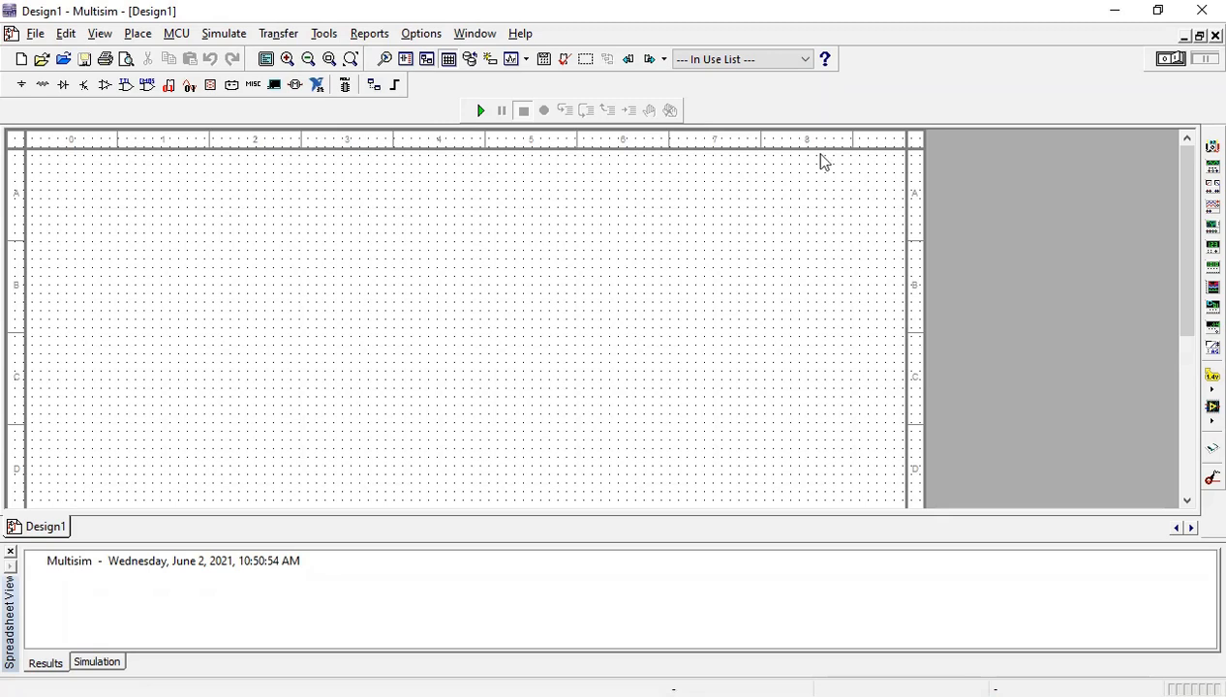
click(137, 35)
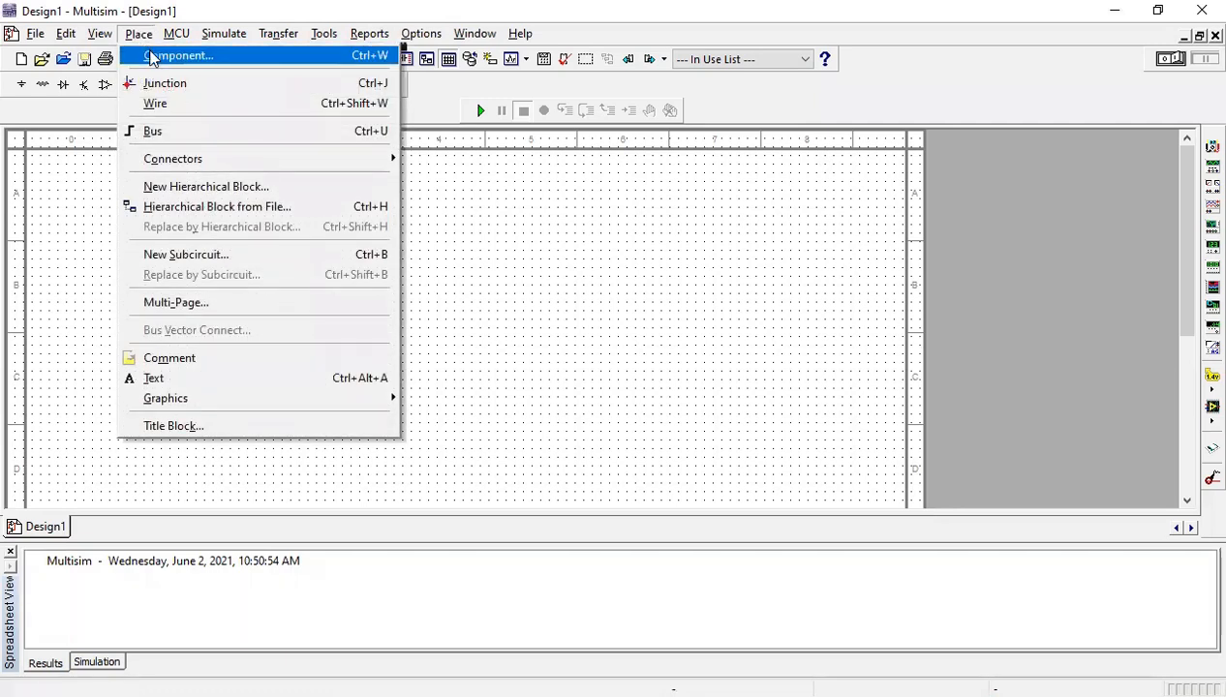
click(150, 58)
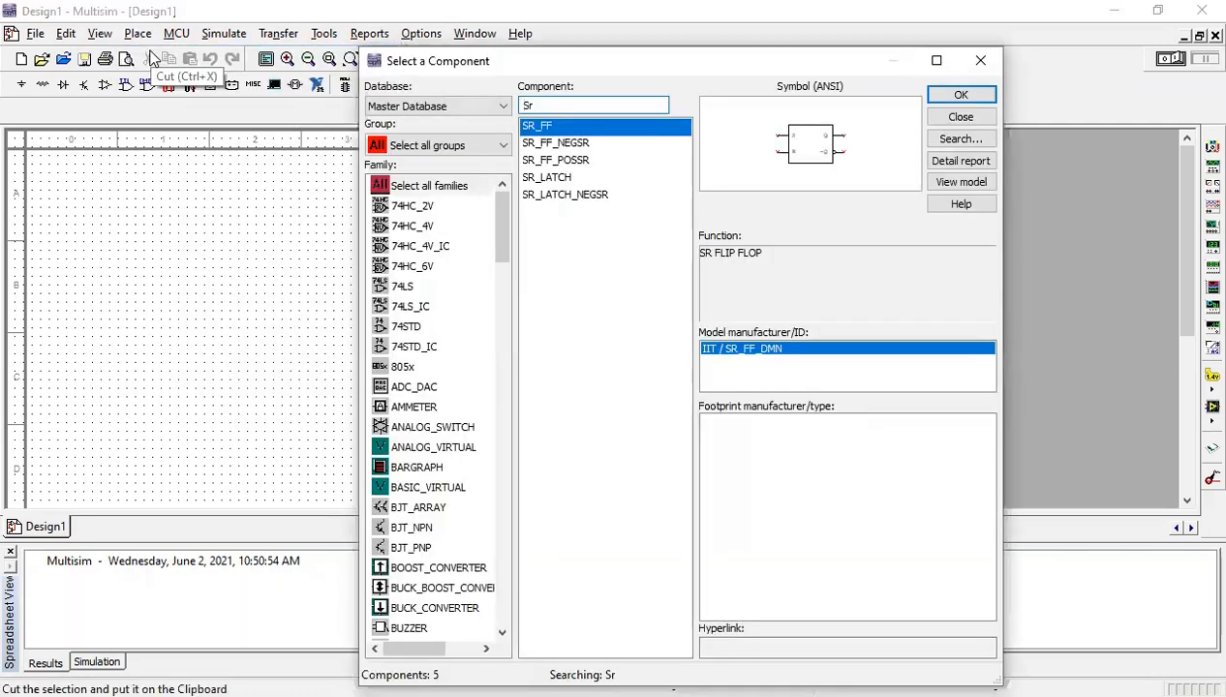
click(493, 146)
click(457, 166)
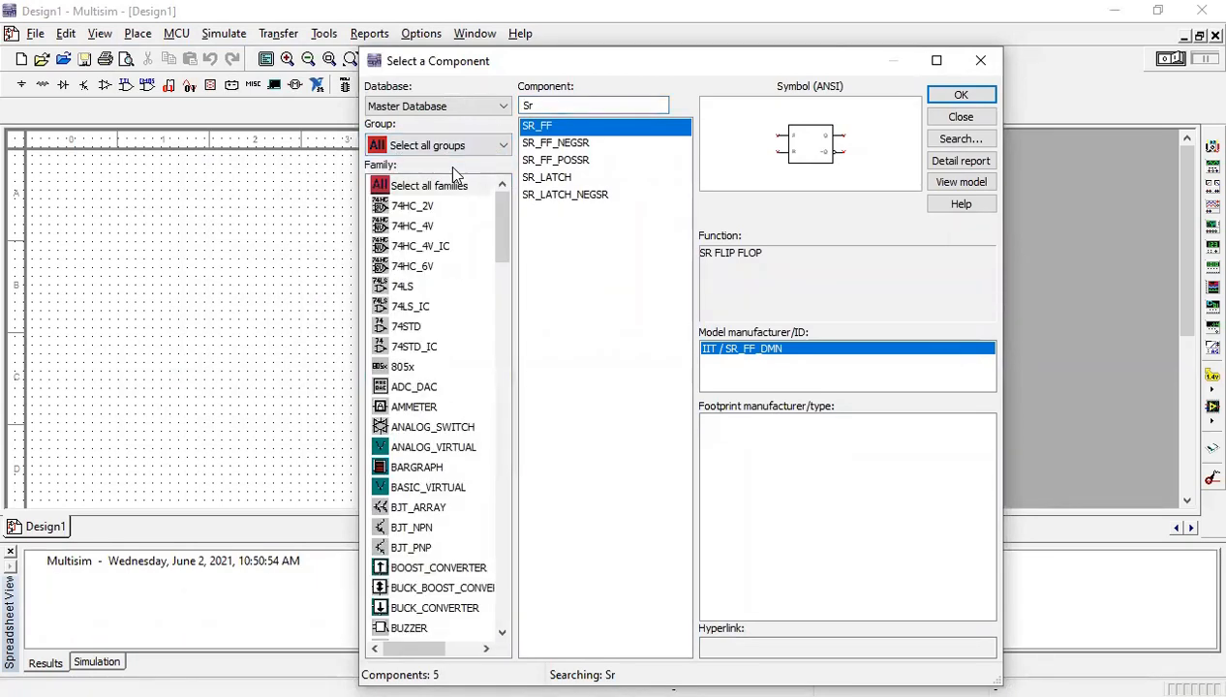
click(566, 106)
key(BackSpace)
key(BackSpace)
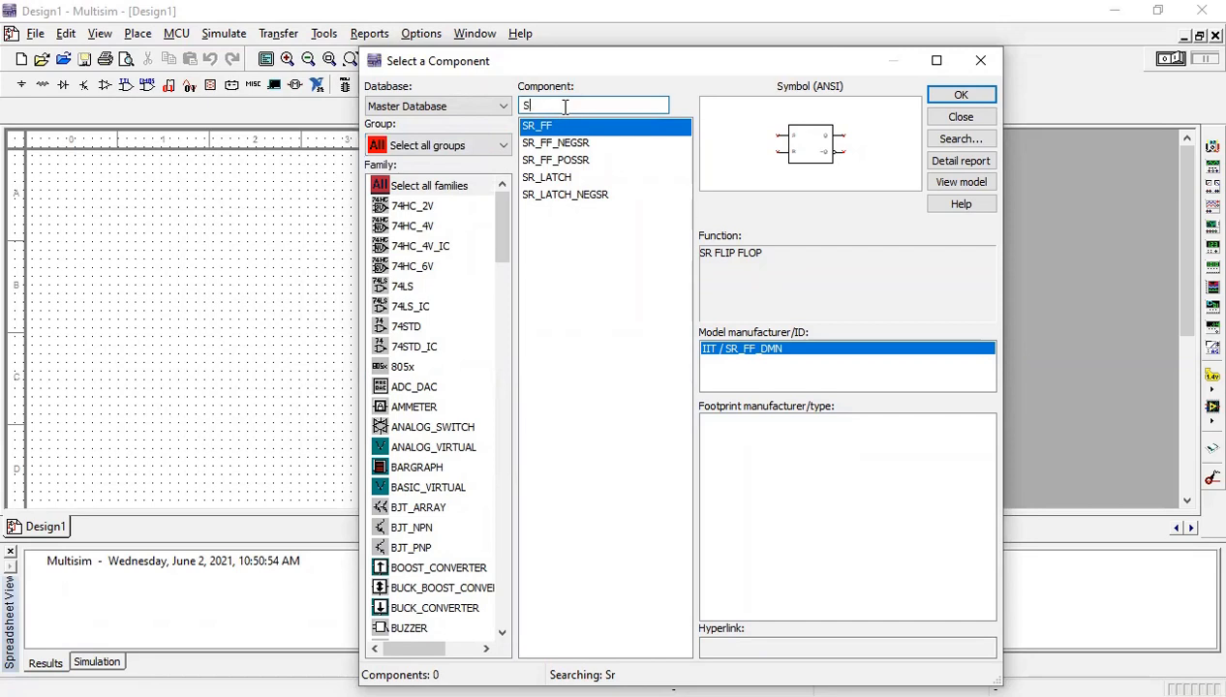
text(jk)
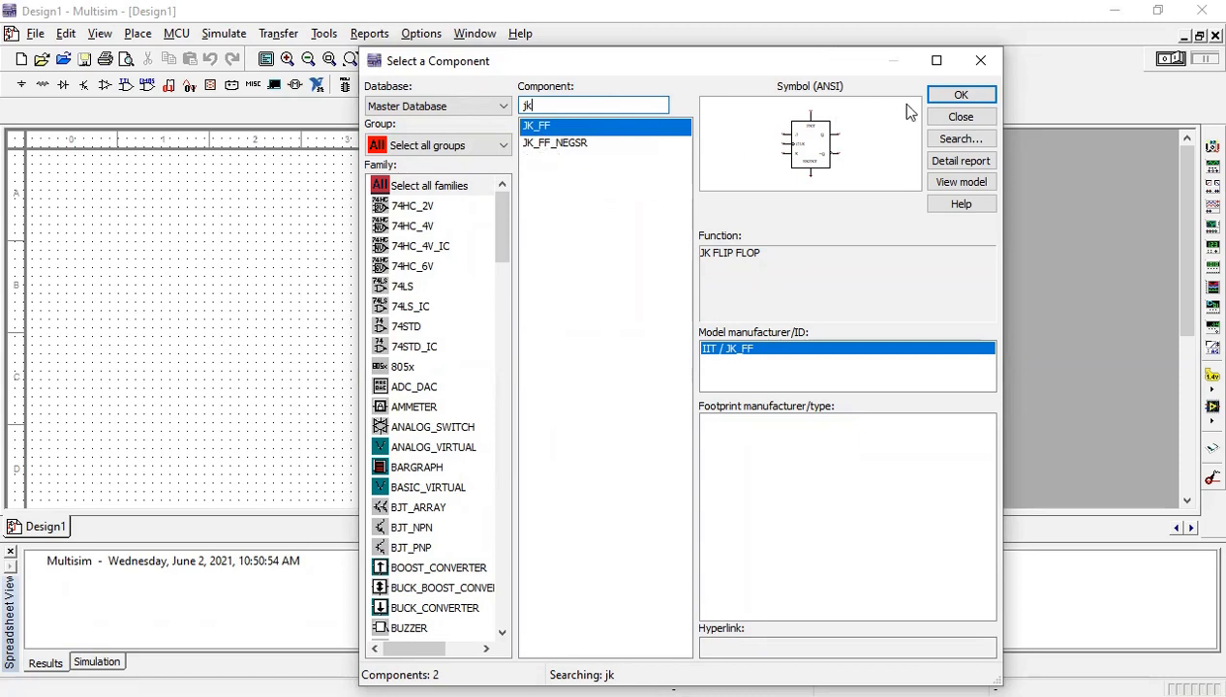
click(949, 94)
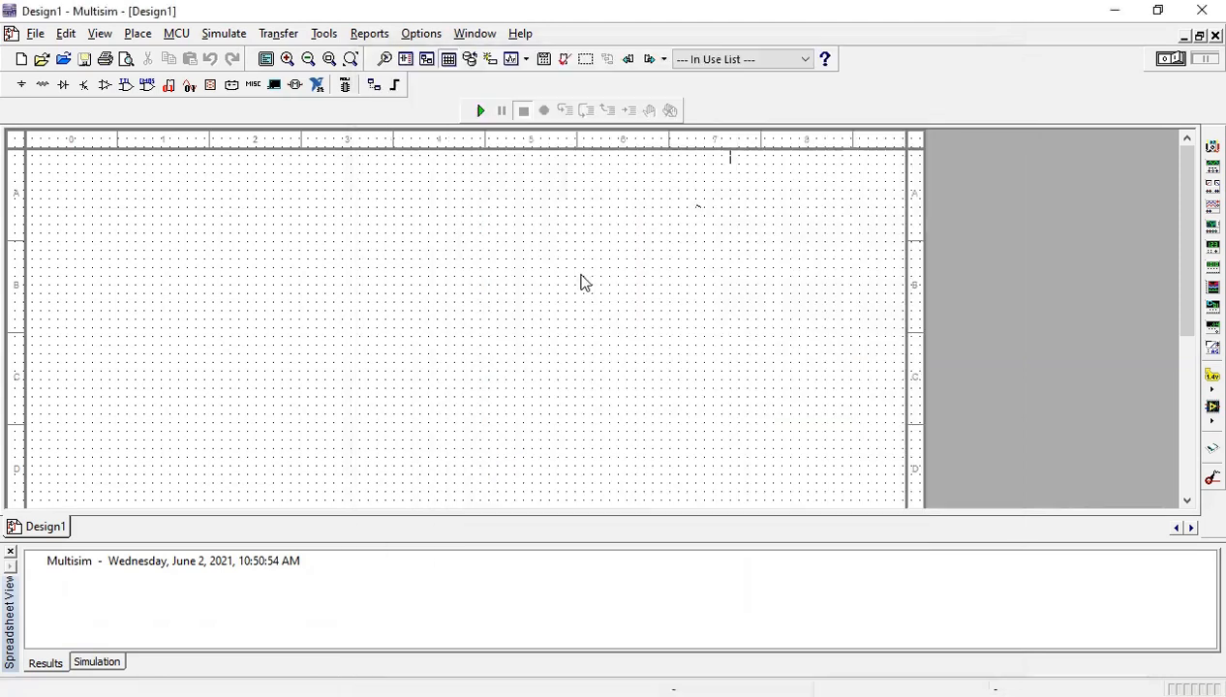
click(400, 302)
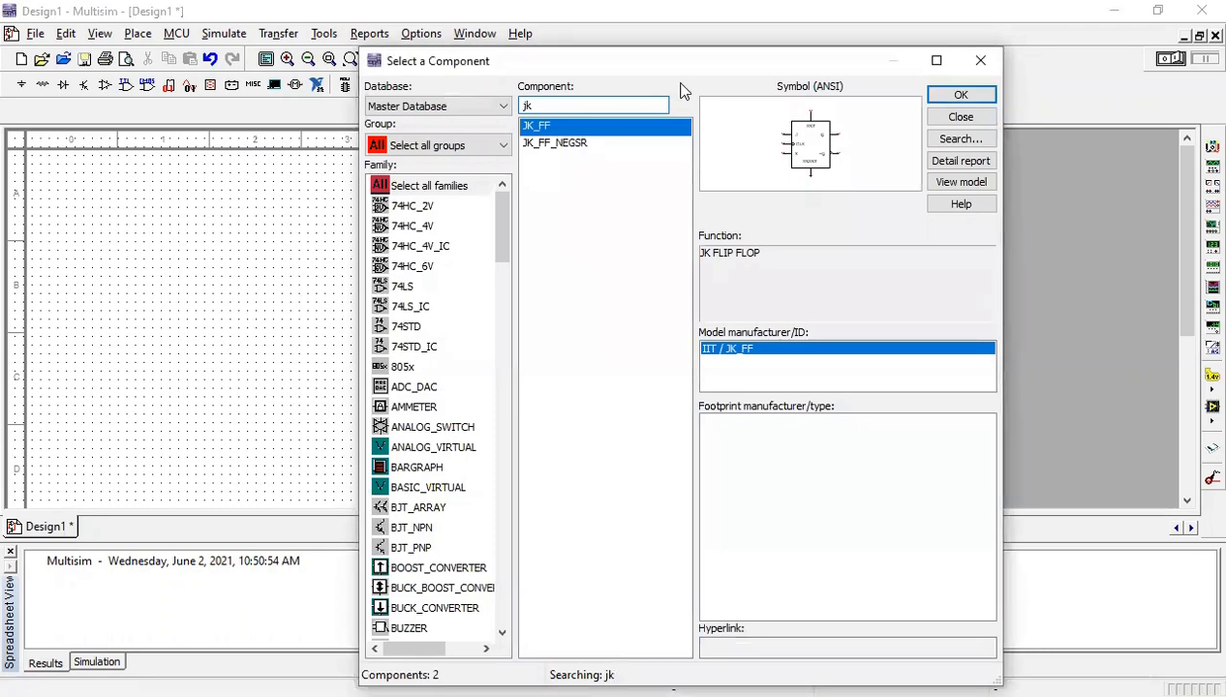
click(941, 111)
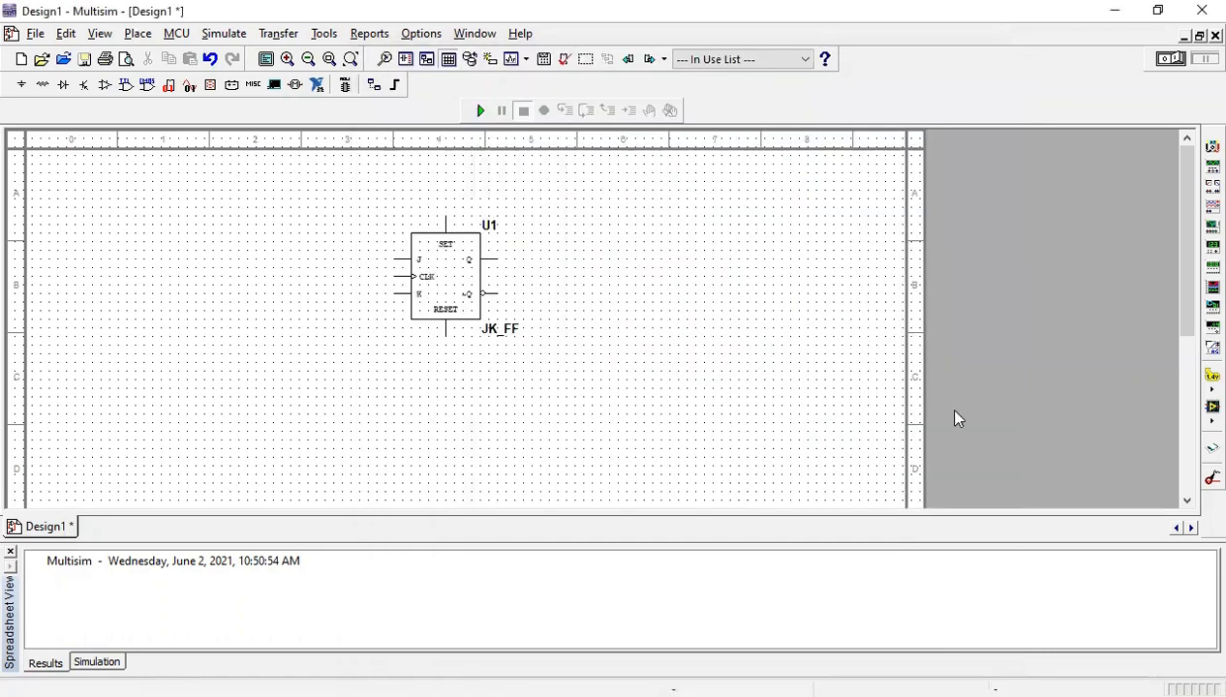
Search the components for "Clock" and place a CLOCK_VOLTAGE source on the sheet to the left of the JK flip-flop.
click(287, 58)
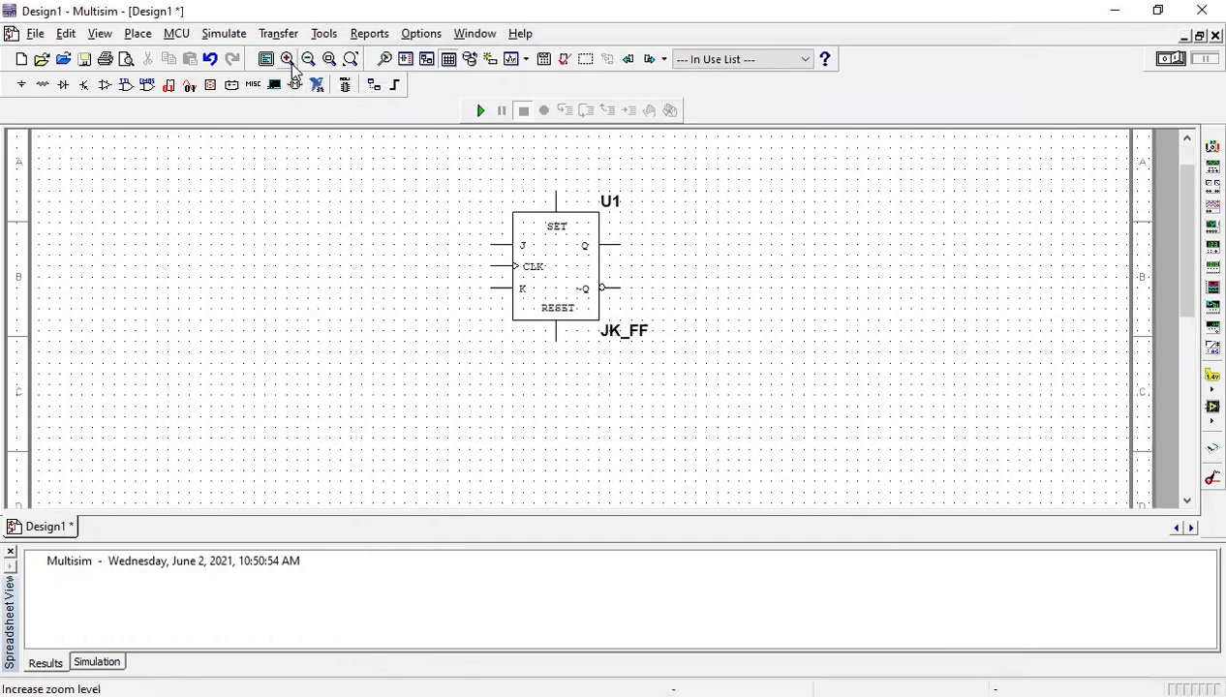
drag(1188, 281, 1191, 257)
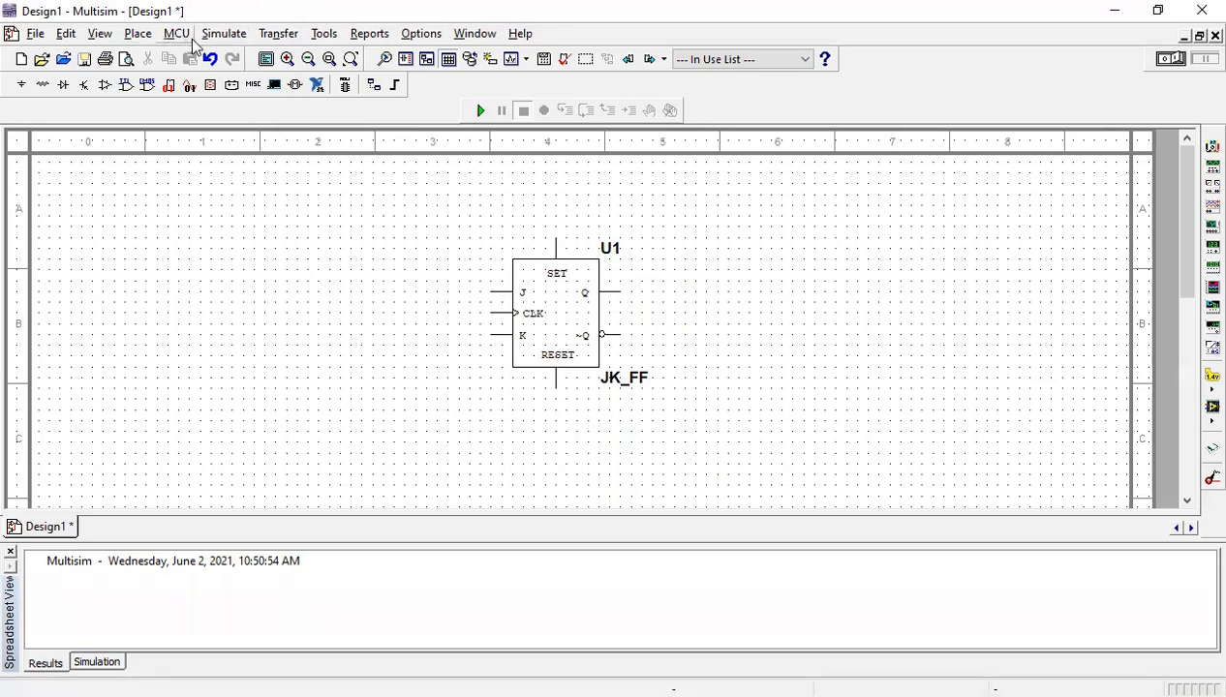
click(139, 39)
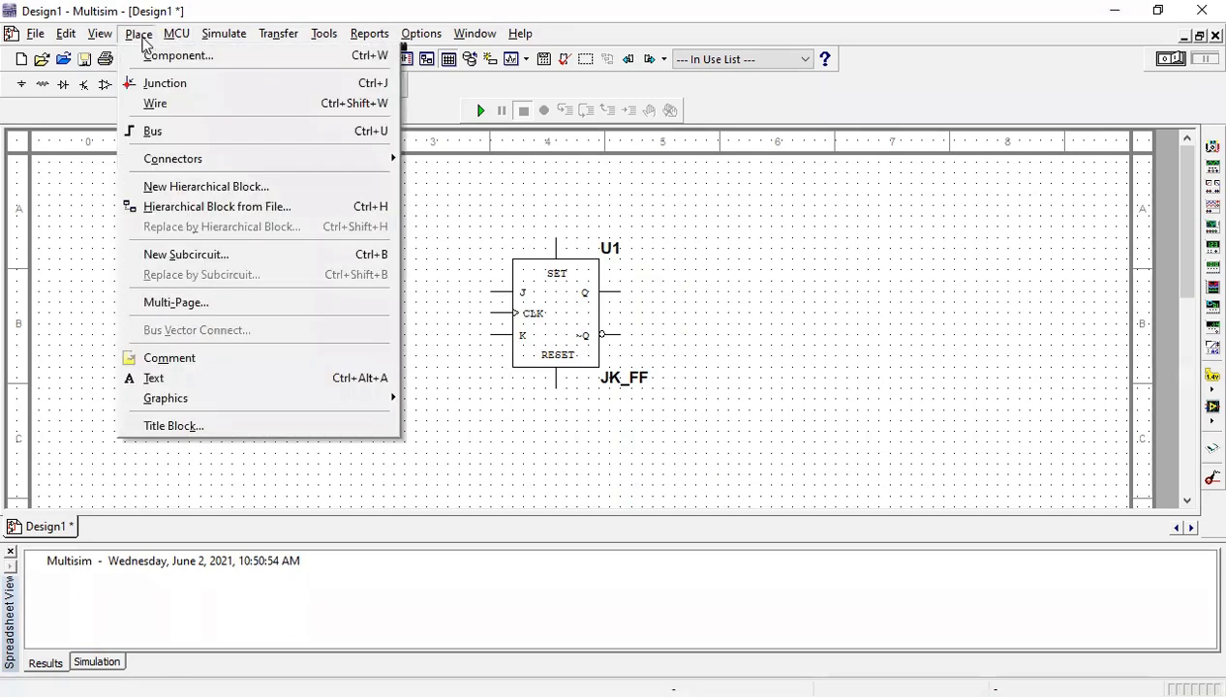
click(148, 54)
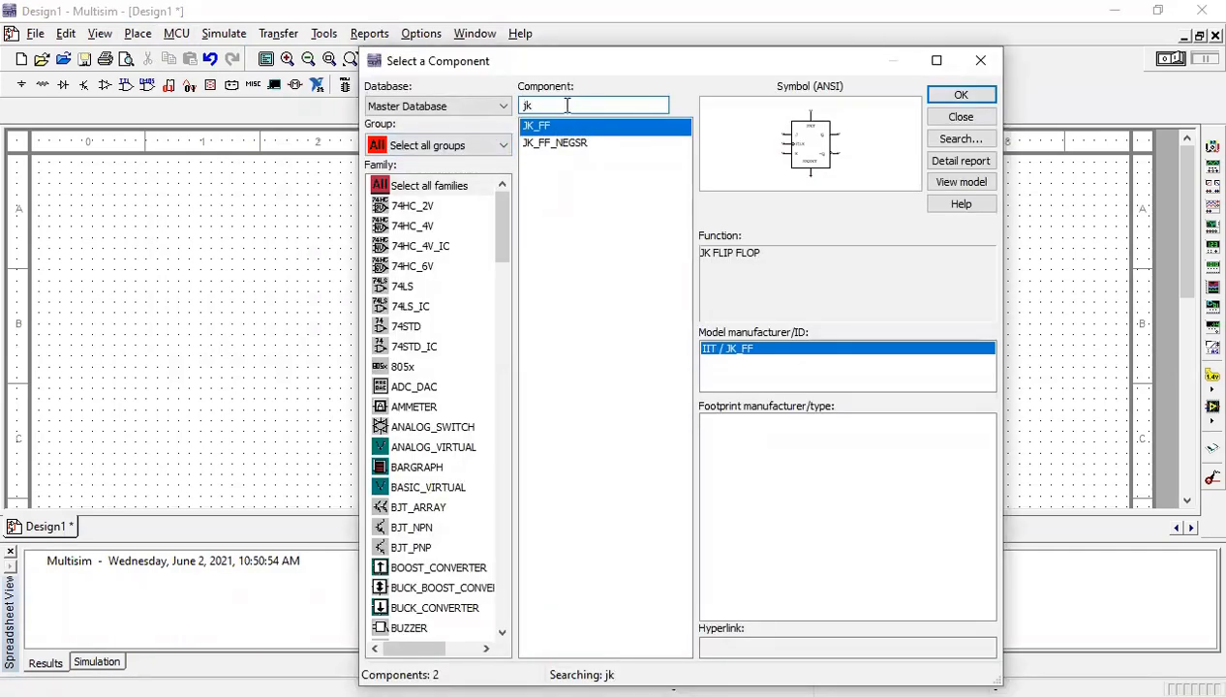
key(BackSpace)
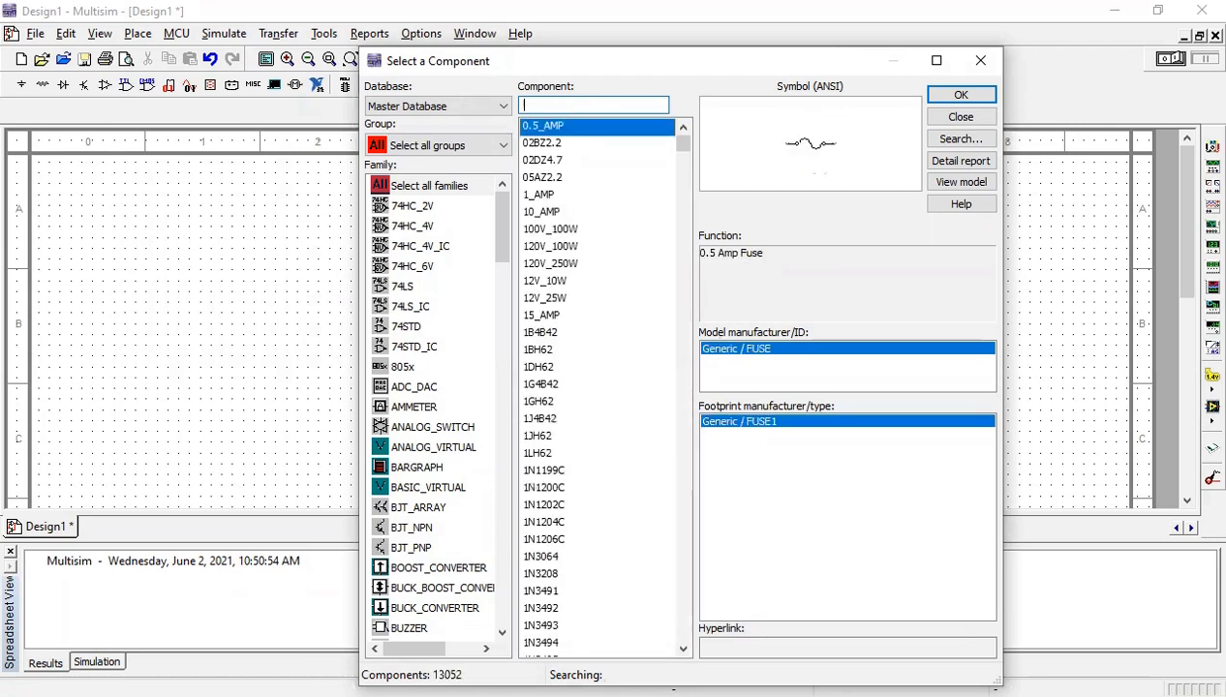
text(Clock)
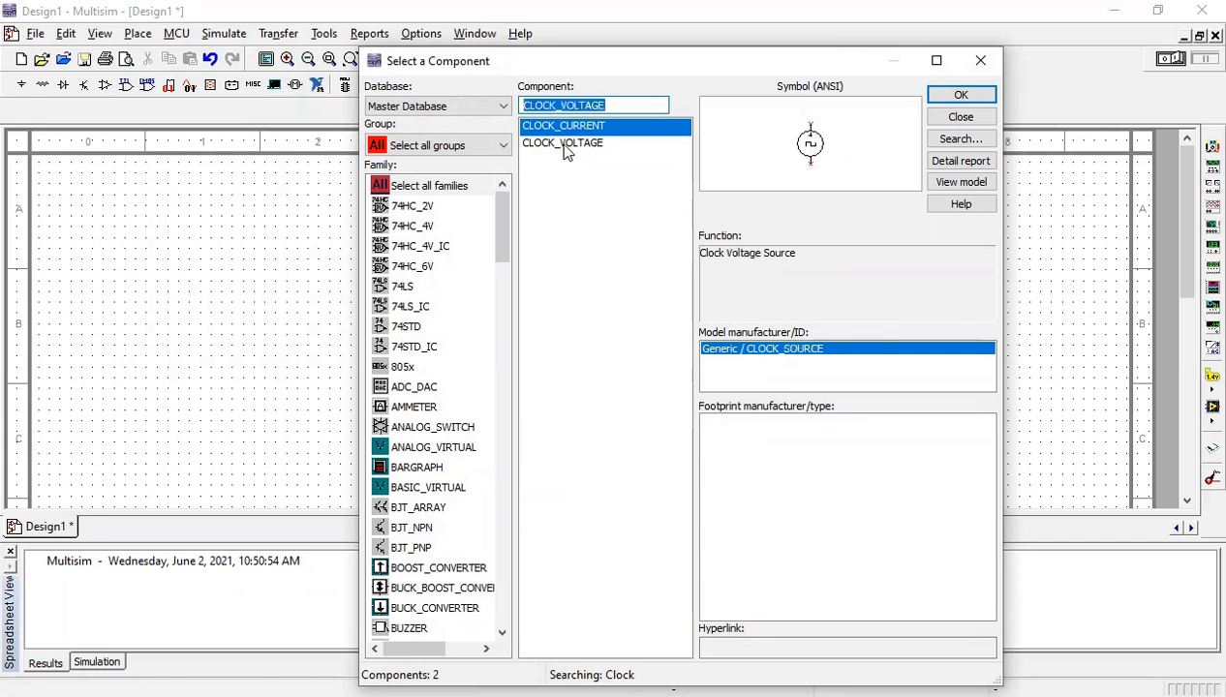
click(566, 143)
click(961, 98)
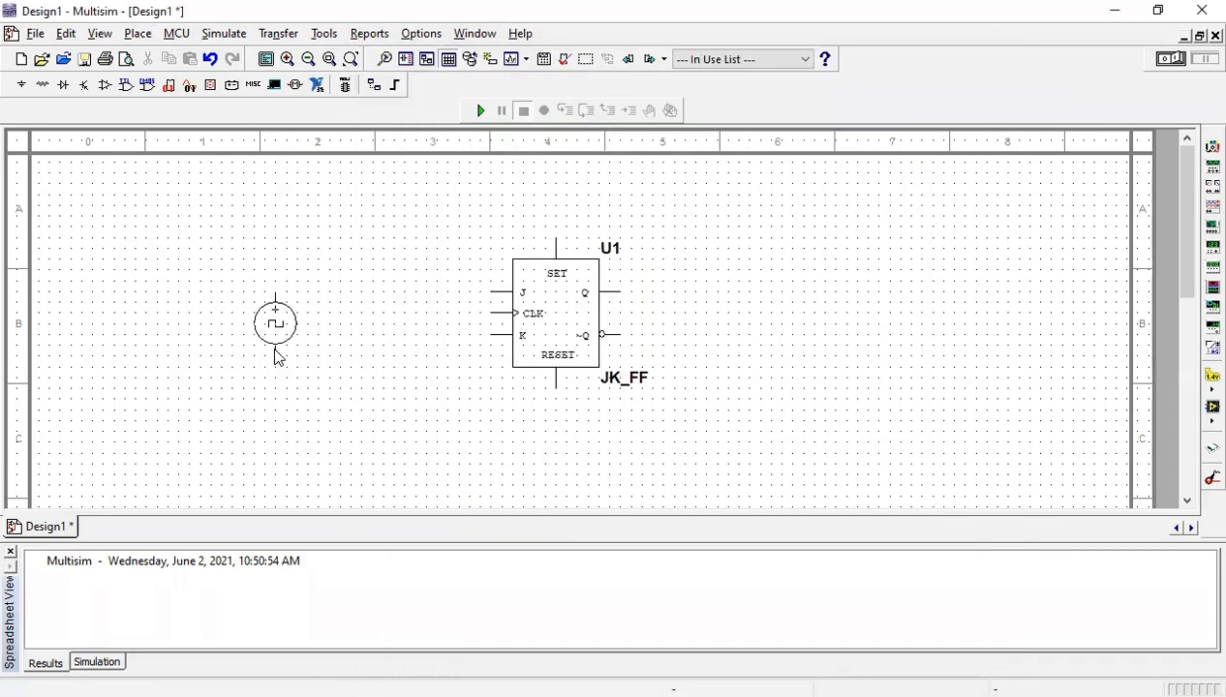
click(272, 339)
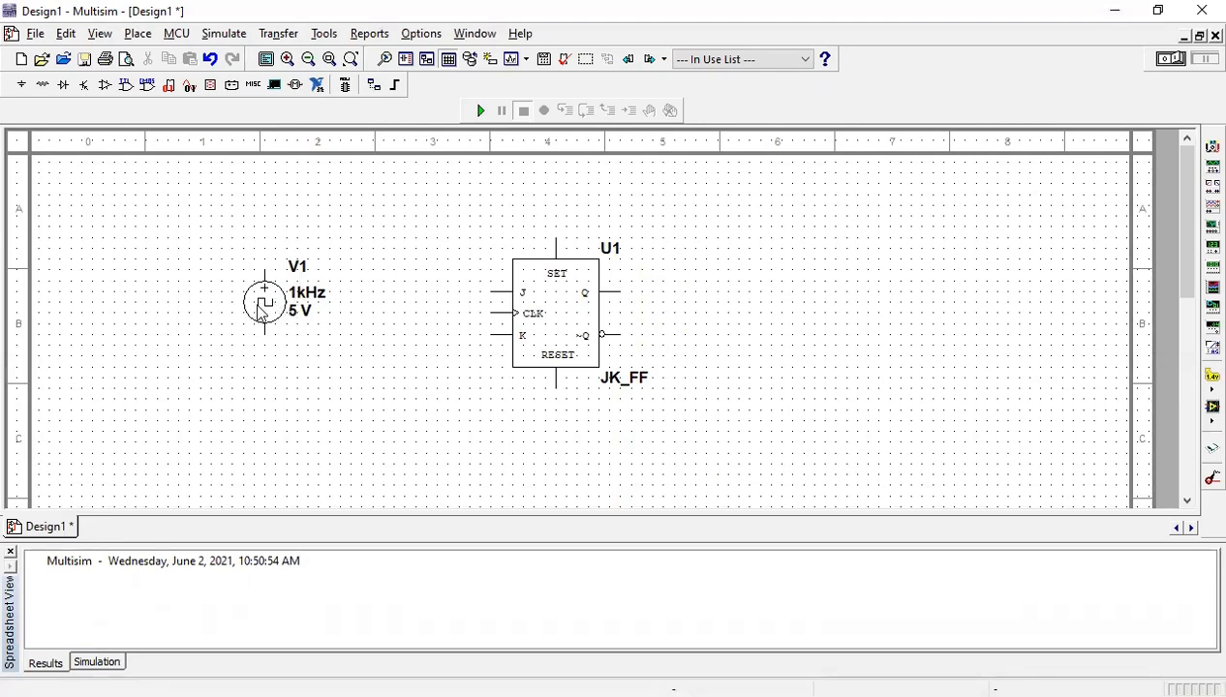
Place a GROUND from the POWER_SOURCES family below the clock source and wire it to the source's lower terminal.
click(18, 85)
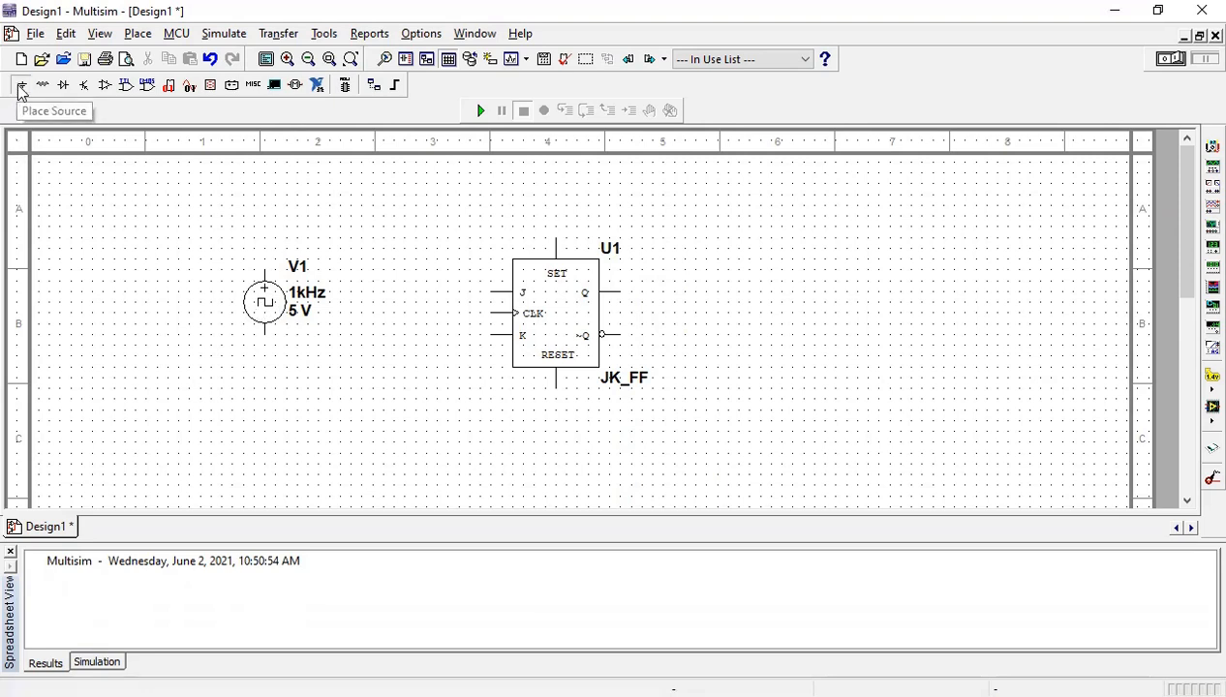
click(461, 207)
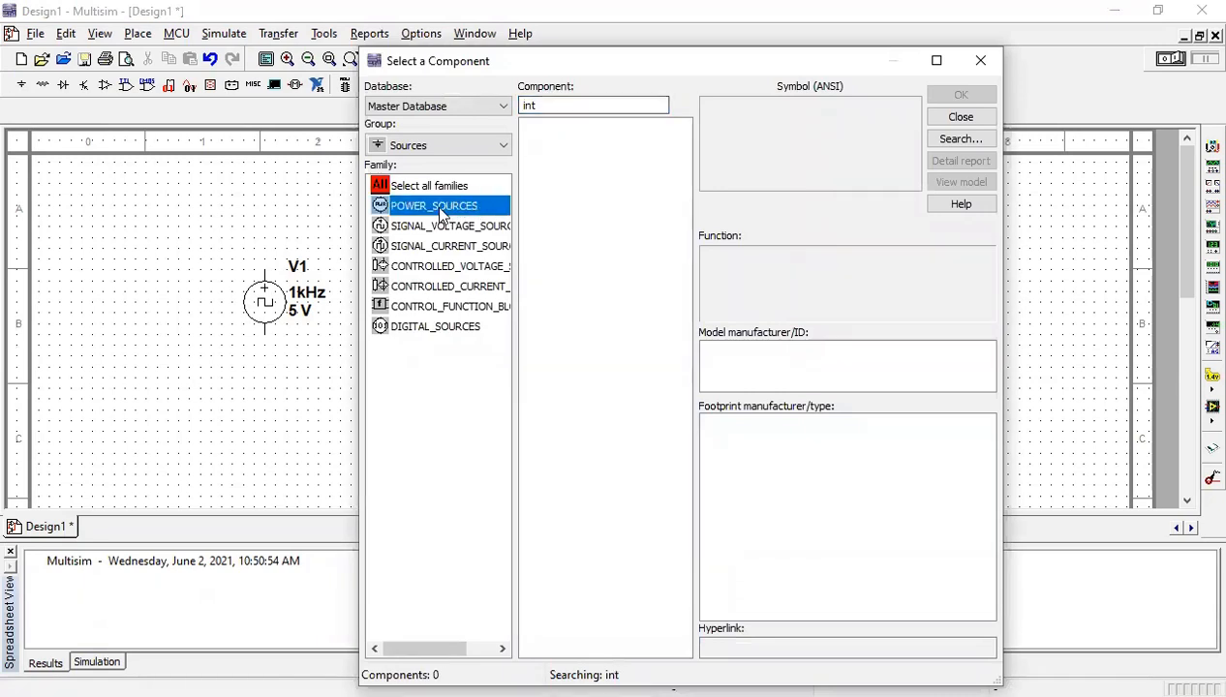
click(558, 105)
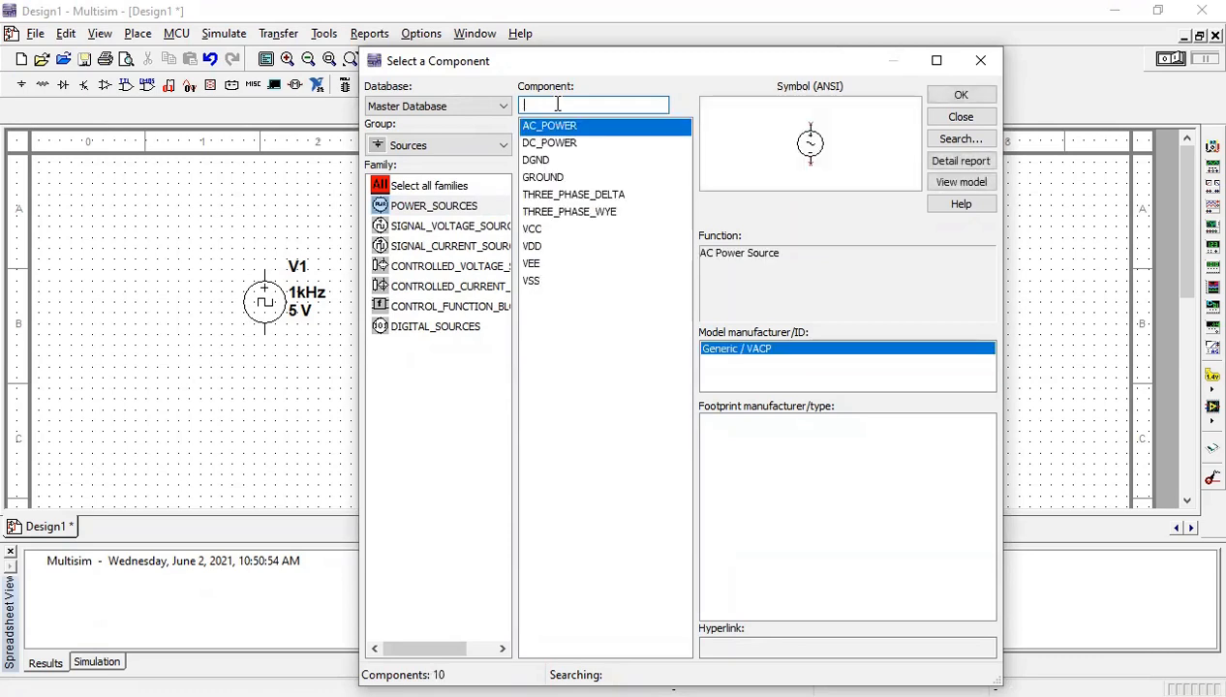
text(g)
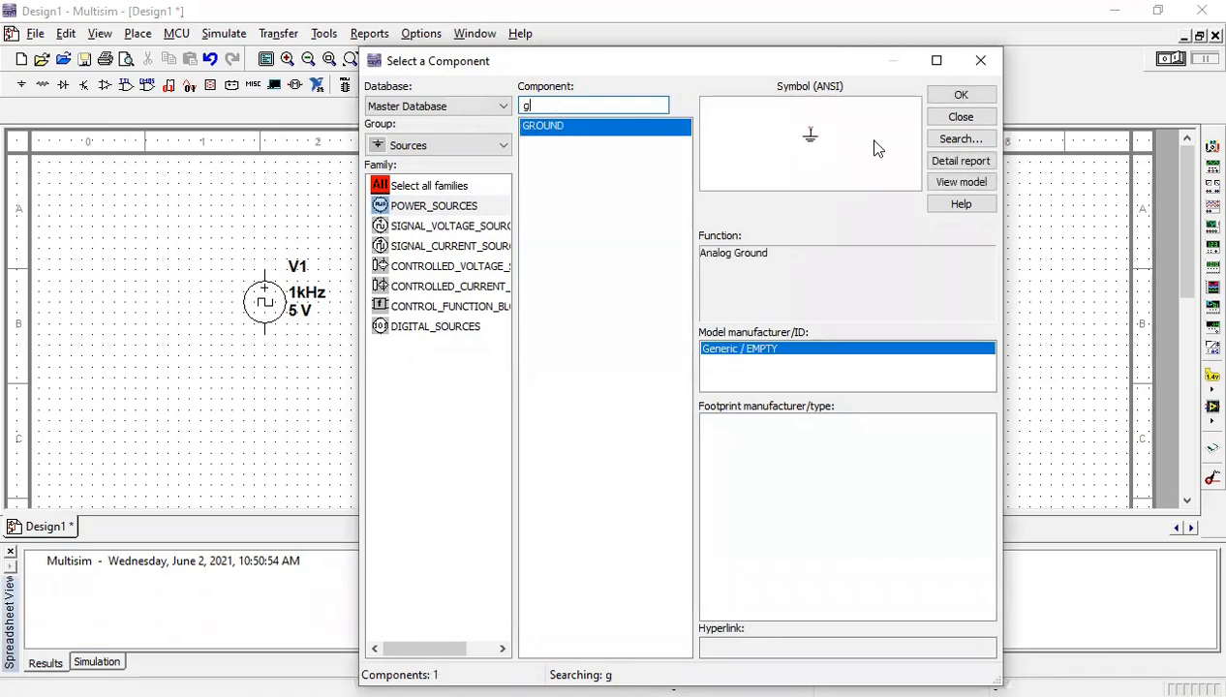
click(963, 95)
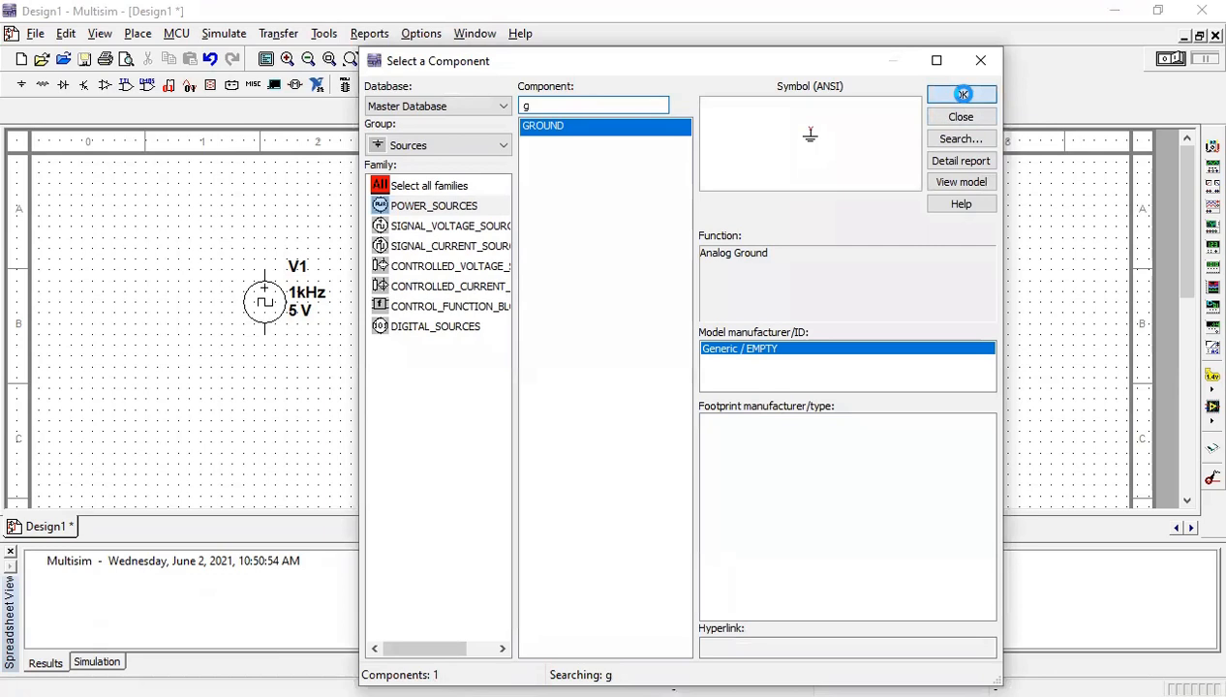
click(266, 386)
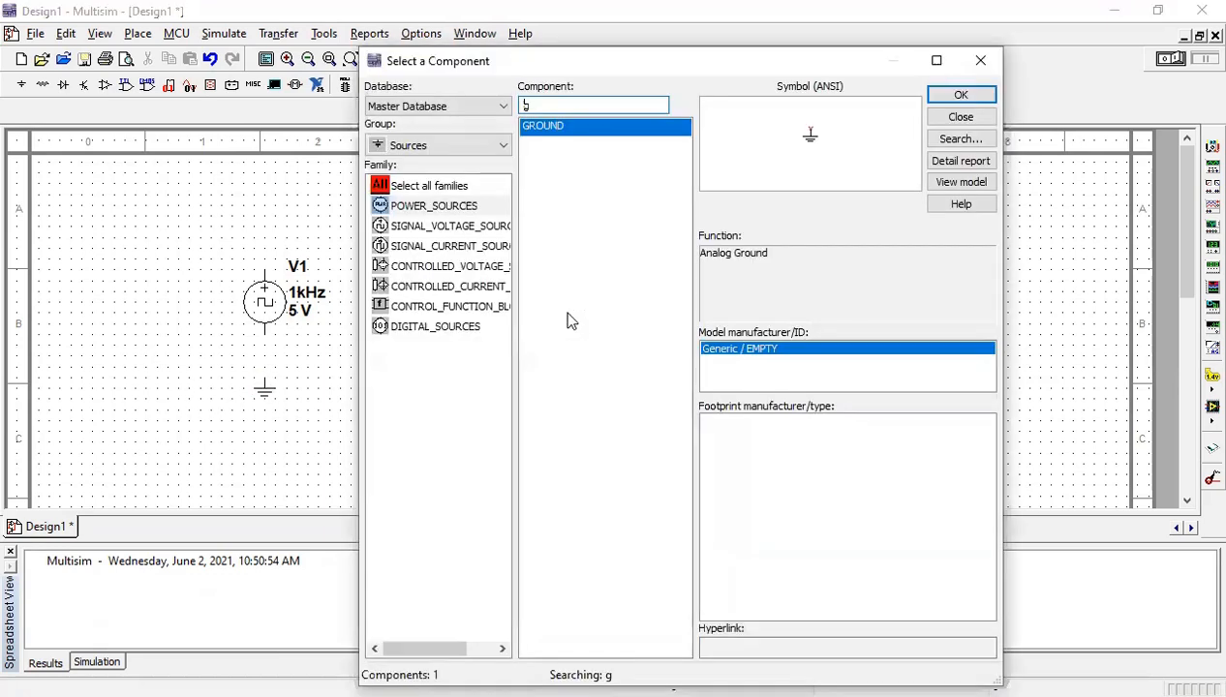
click(980, 60)
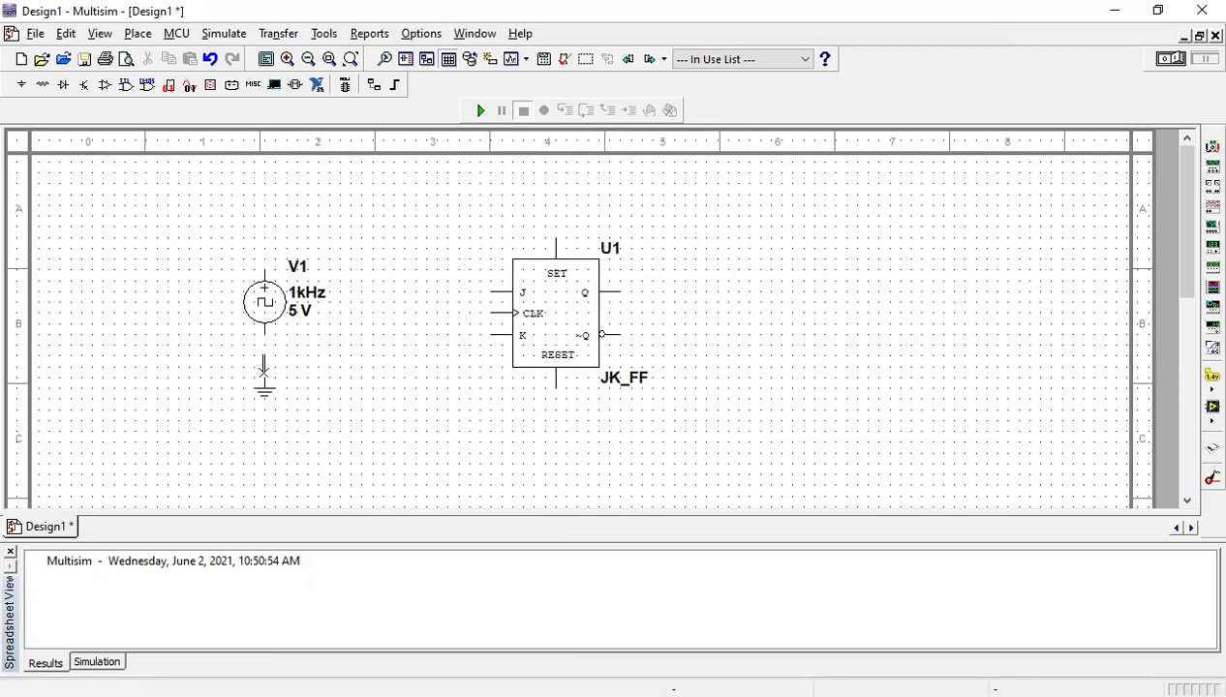
click(264, 368)
Search all component groups for "int" and place one INTERACTIVE_DIGITAL_CONSTANT between the clock source and the flip-flop, above the J input level.
click(138, 37)
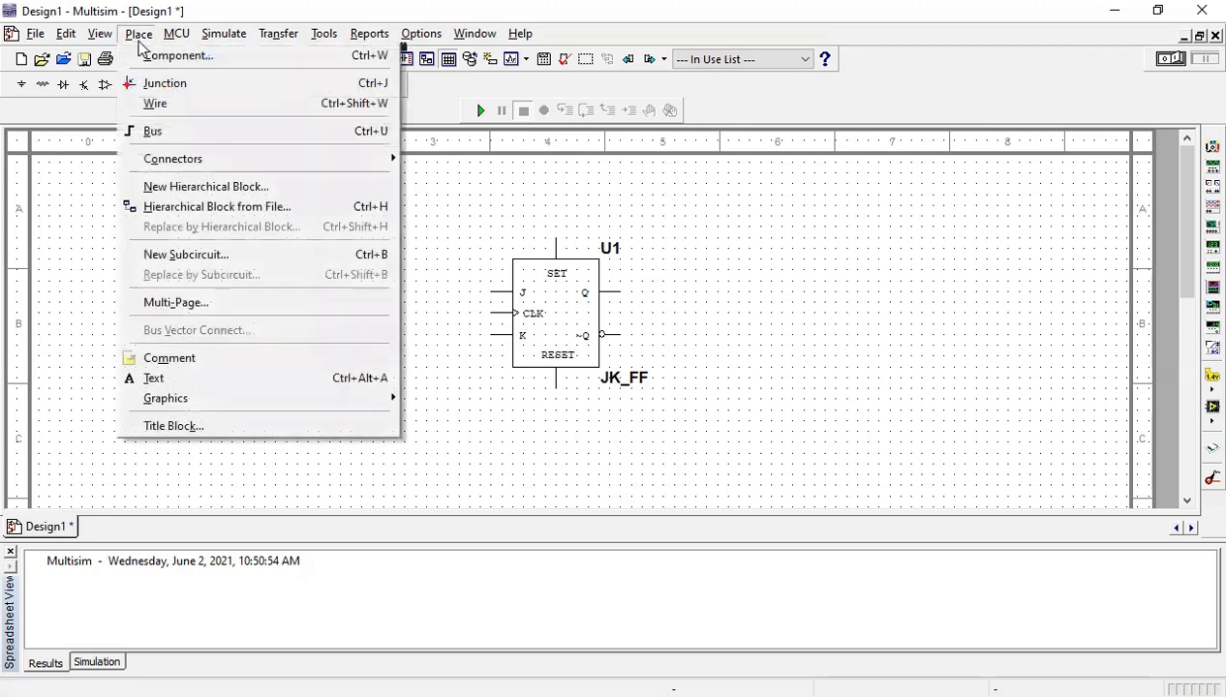
click(165, 55)
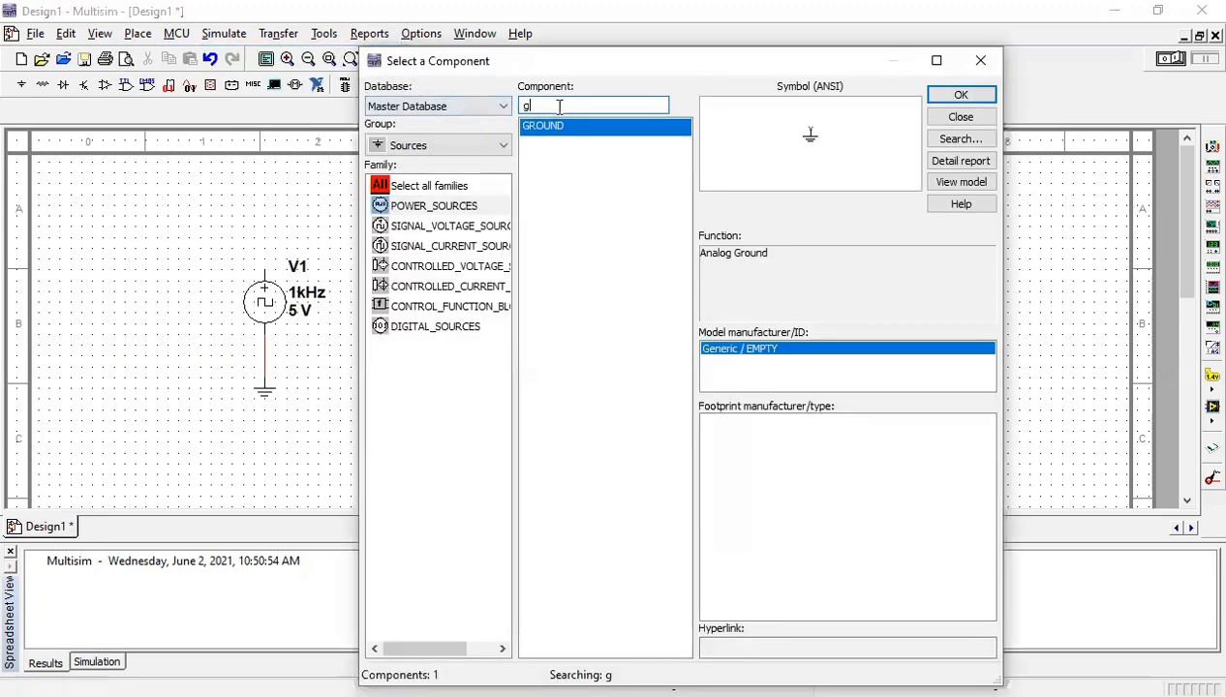
click(504, 145)
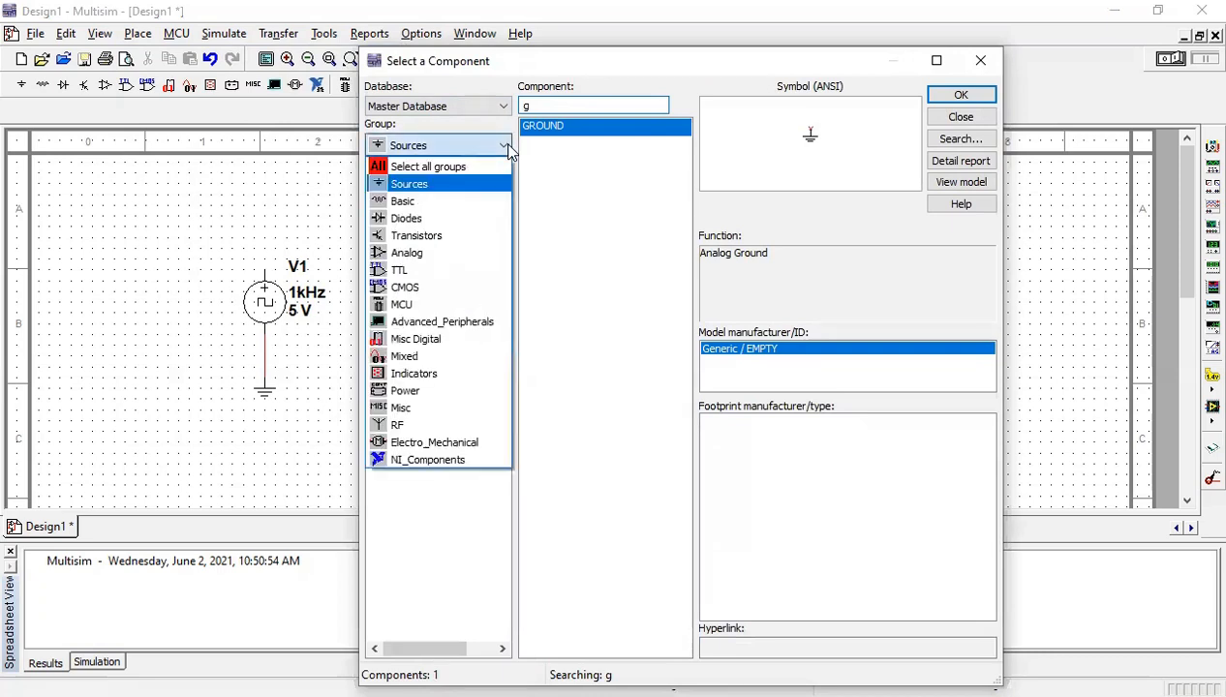
click(455, 166)
double_click(560, 106)
text(Clock)
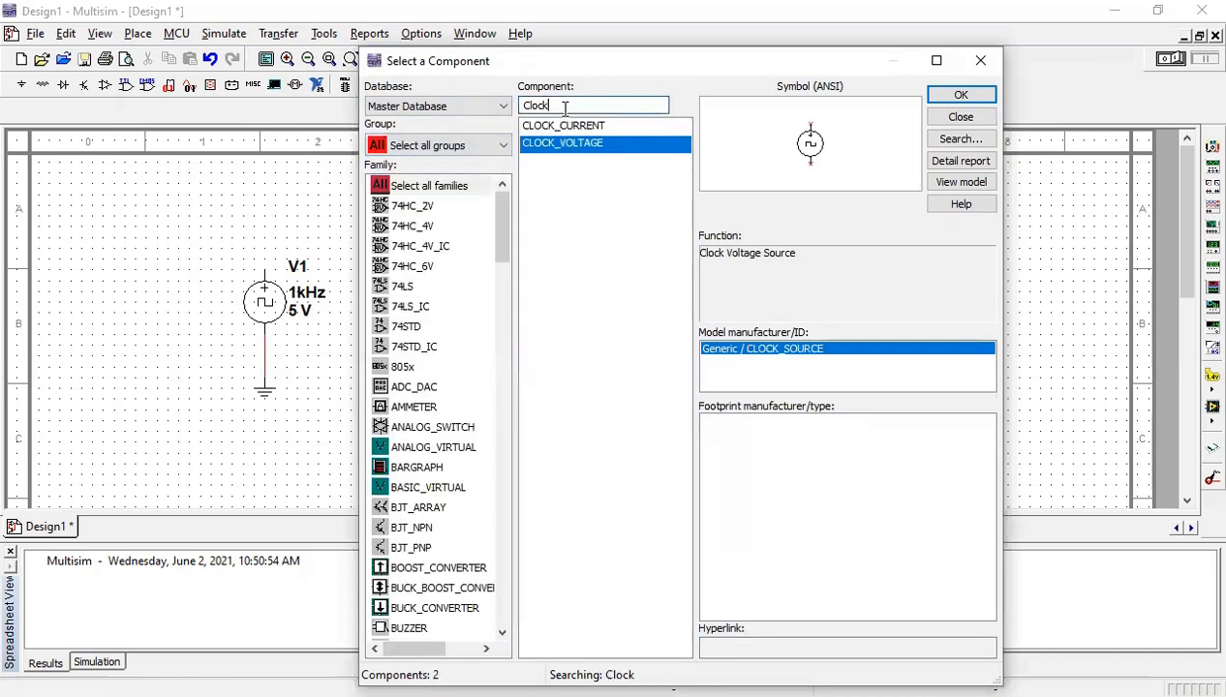
key(BackSpace)
key(BackSpace)
key(BackSpace)
key(BackSpace)
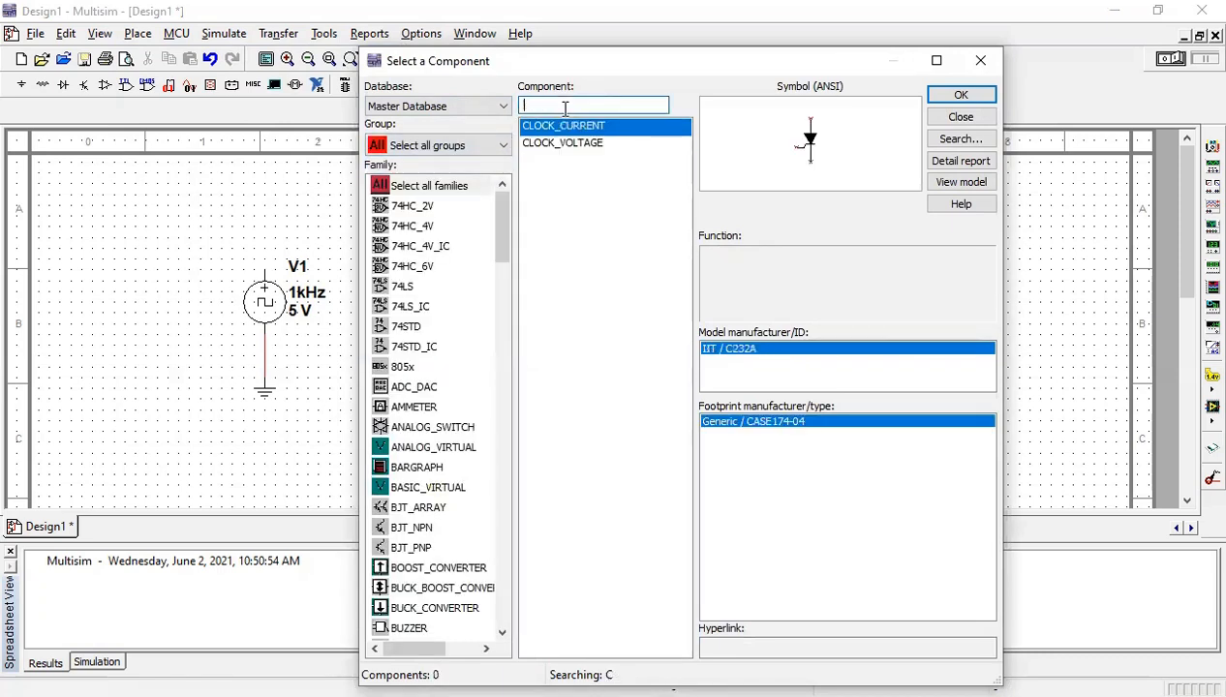
text(int)
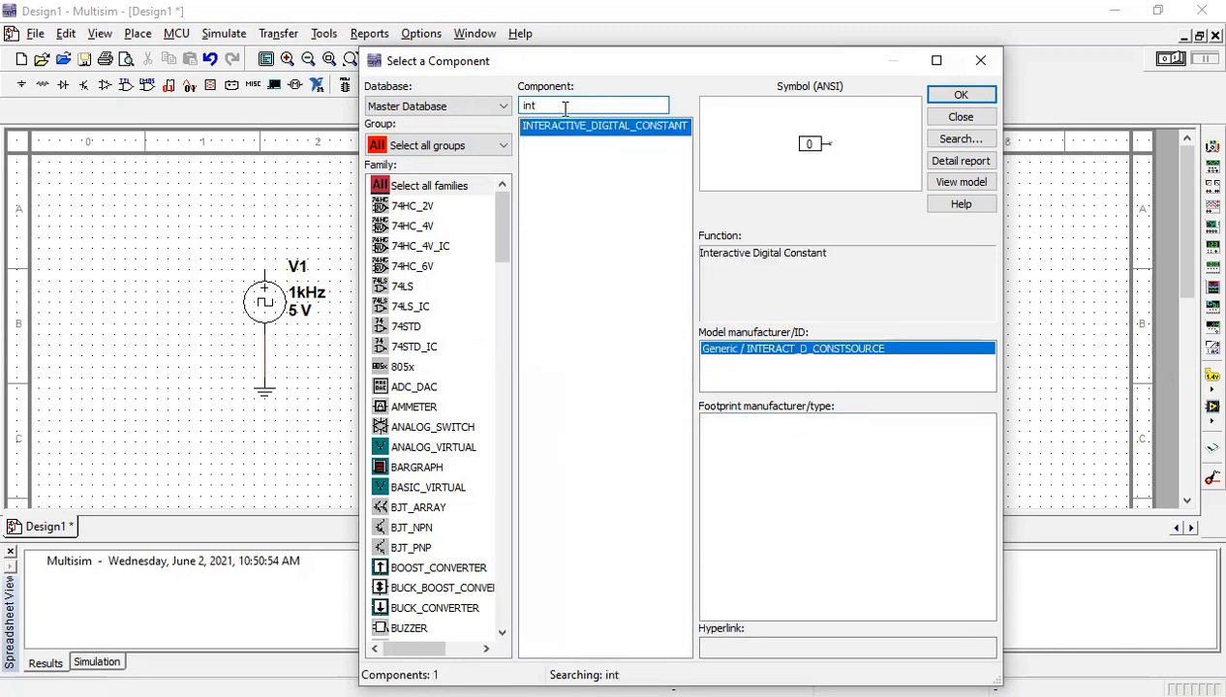
double_click(654, 136)
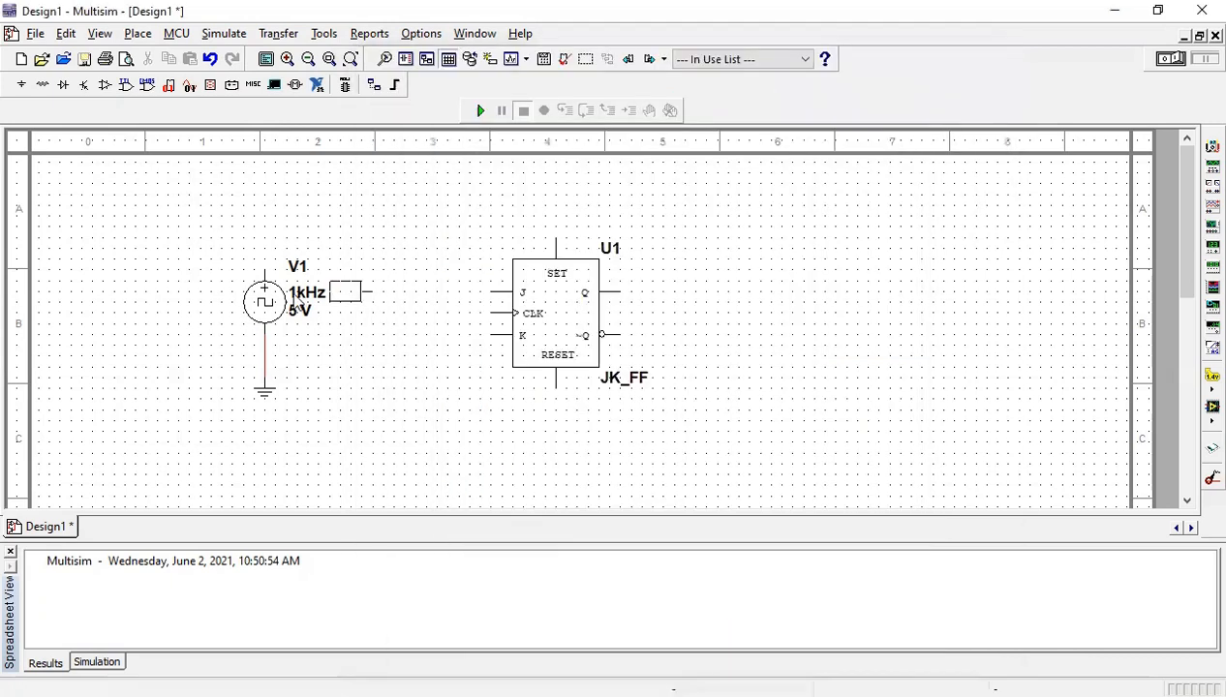
click(402, 252)
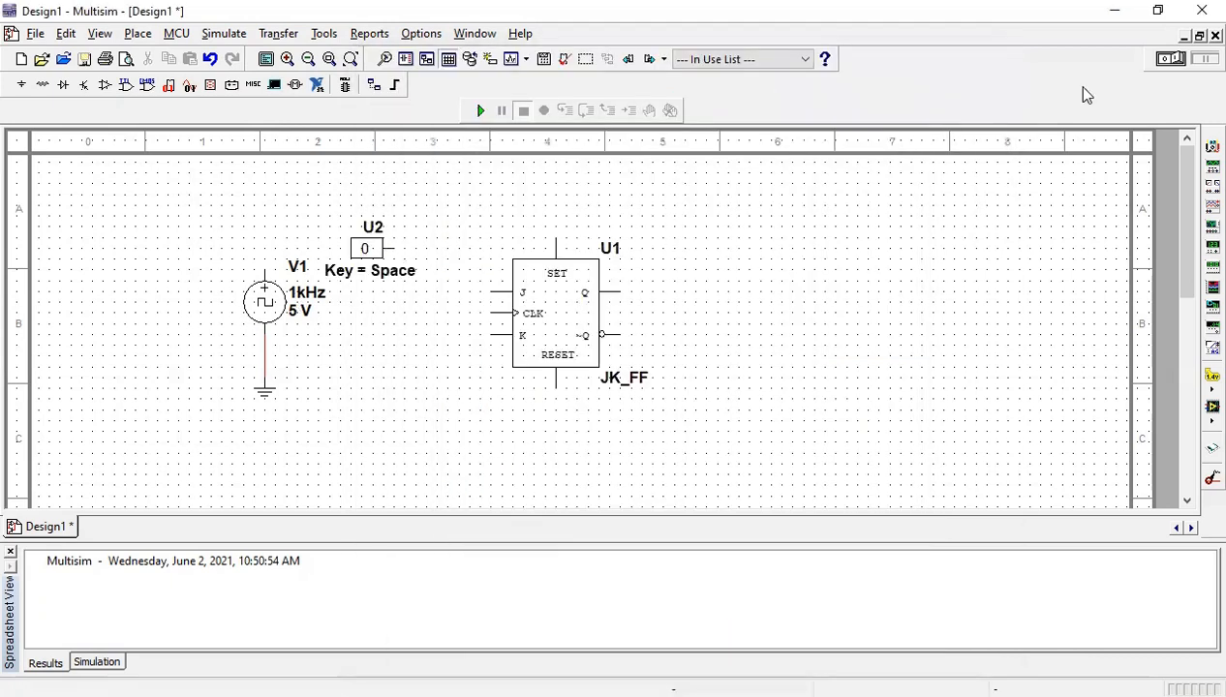
key(Escape)
click(377, 256)
right_click(377, 254)
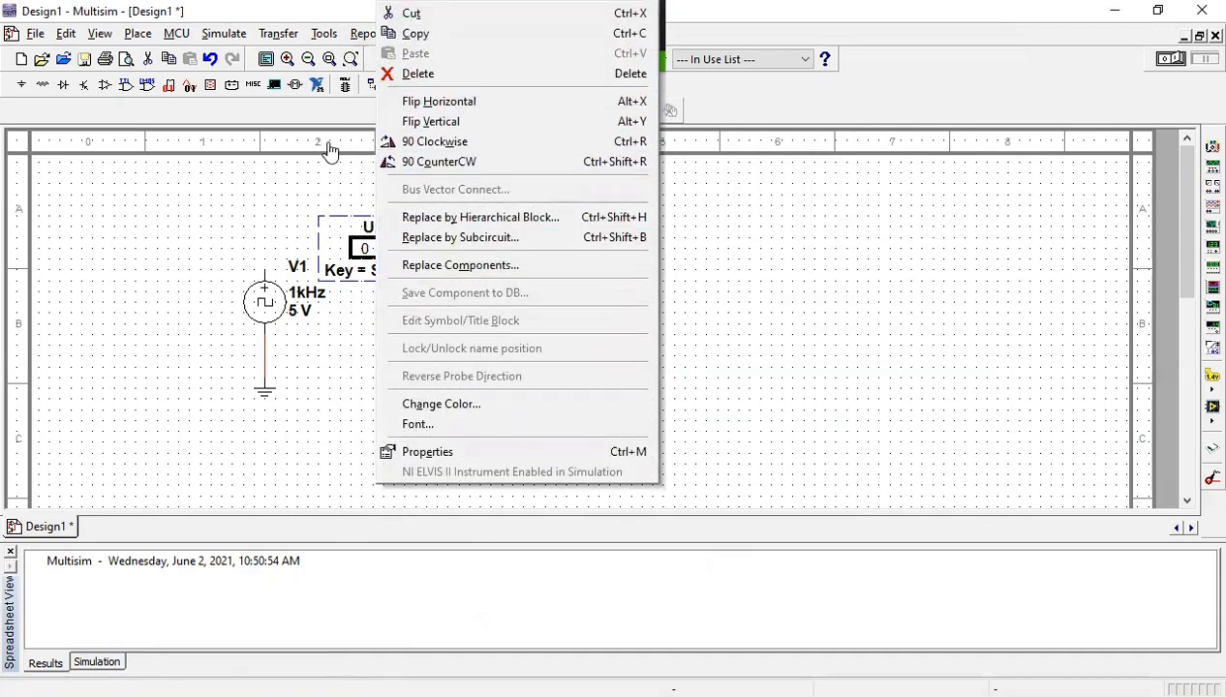
click(347, 327)
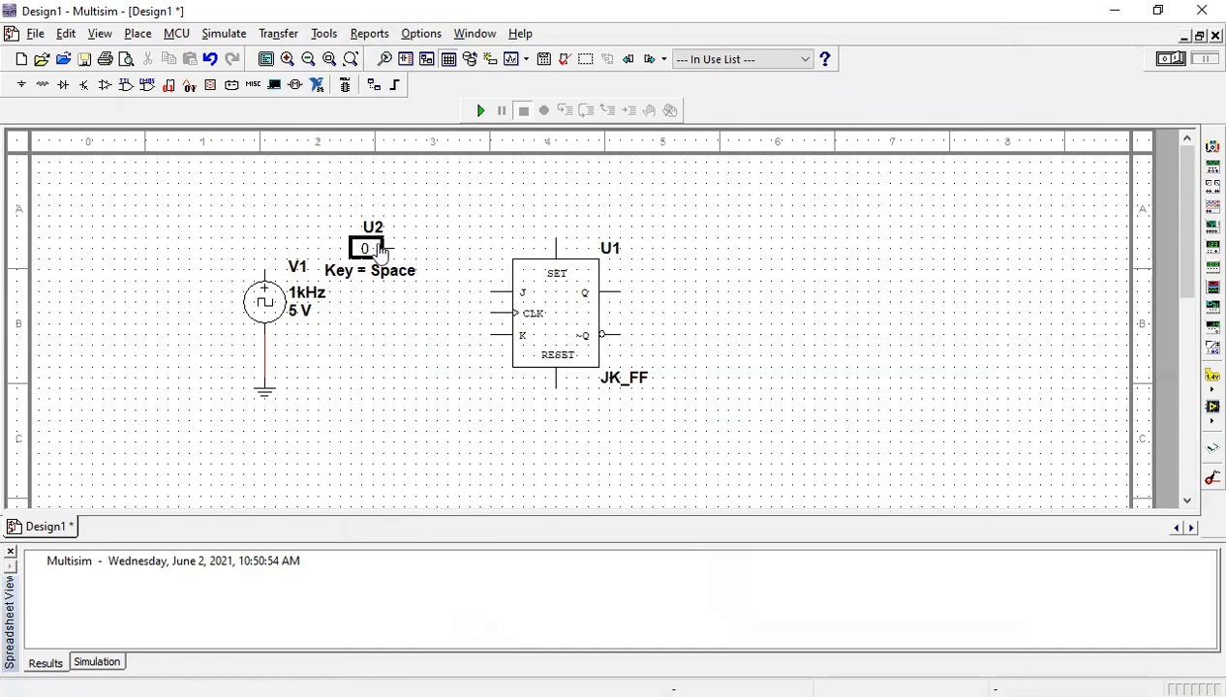
right_click(377, 252)
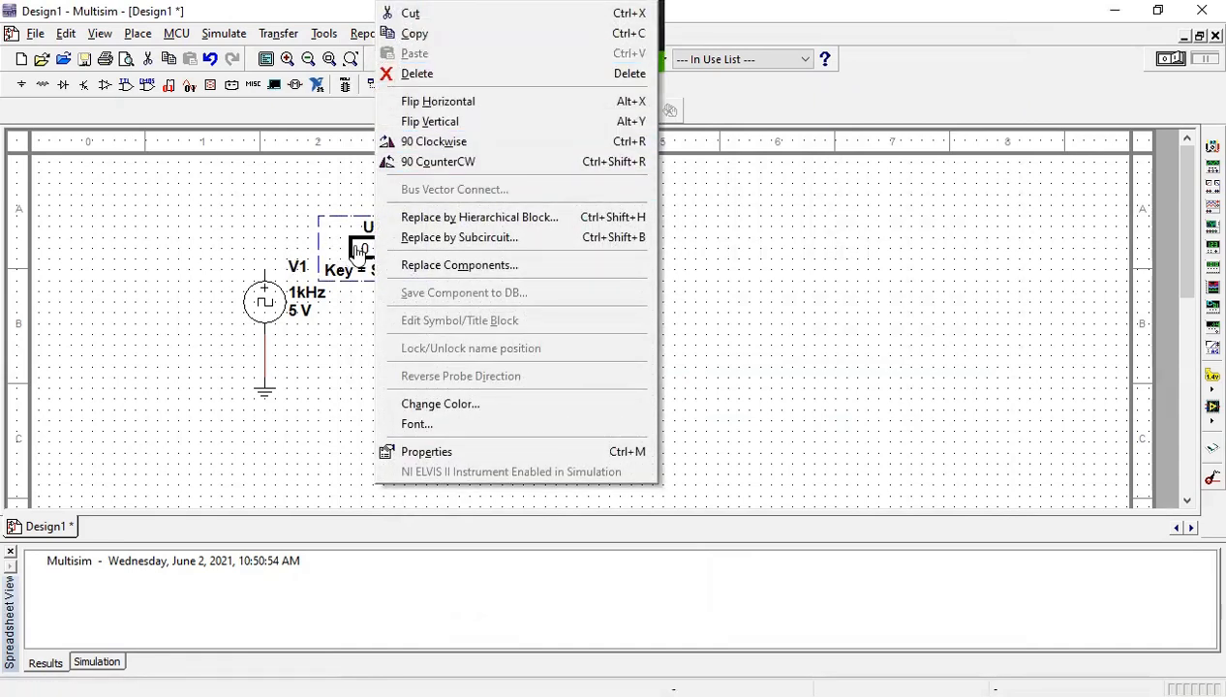
click(357, 252)
Move the interactive digital constant down to the level of the flip-flop's K input.
drag(358, 252, 384, 345)
click(357, 220)
right_click(380, 358)
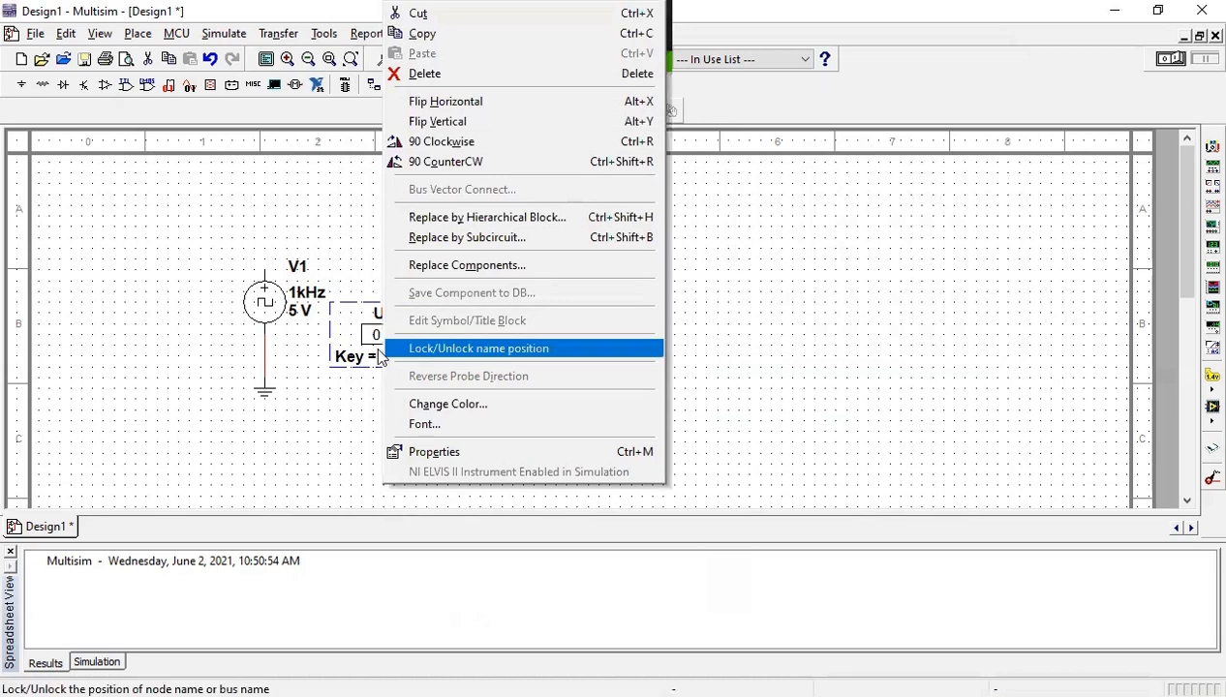
key(Escape)
Place a second INTERACTIVE_DIGITAL_CONSTANT above the first one, between the clock source and the flip-flop.
click(137, 34)
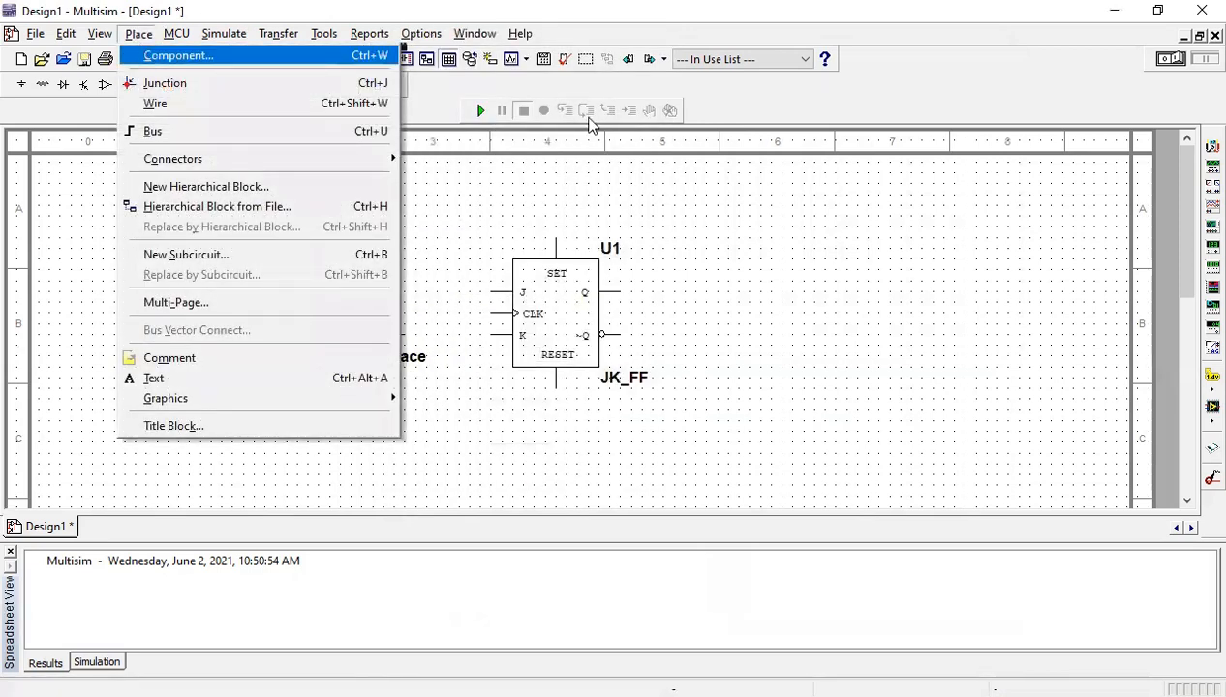
key(Return)
click(962, 96)
click(445, 325)
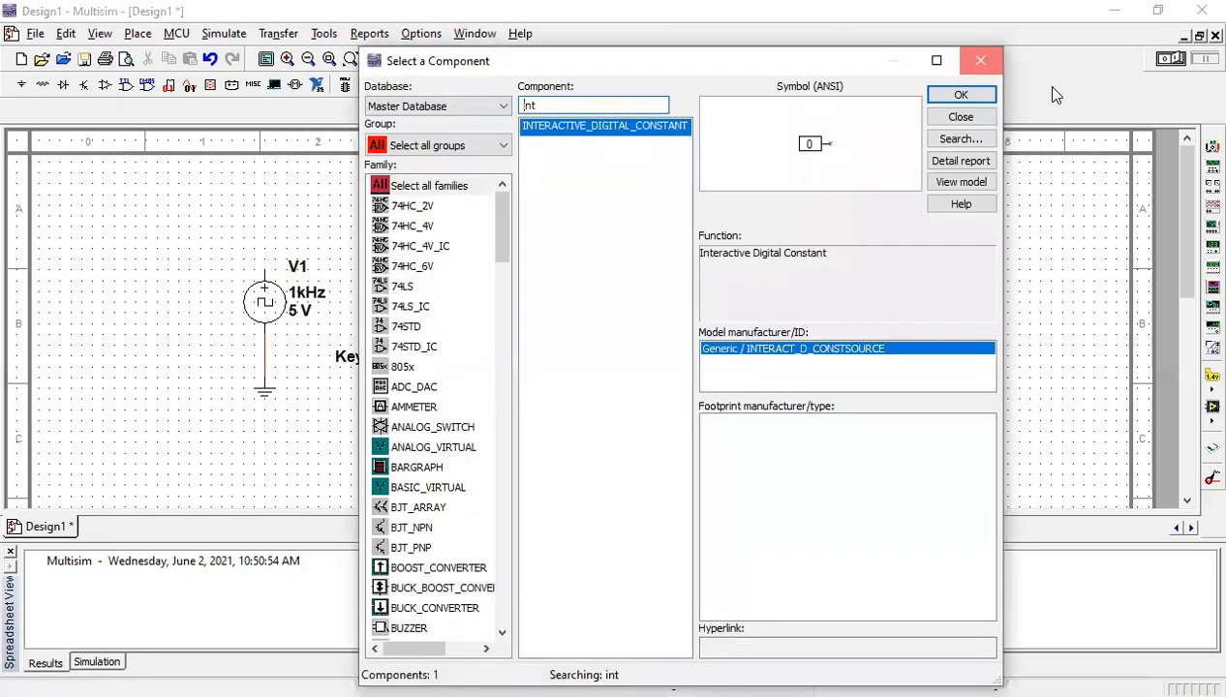
click(980, 61)
drag(937, 144, 387, 242)
click(440, 407)
Change the reference designator of the upper interactive digital constant to J.
click(386, 213)
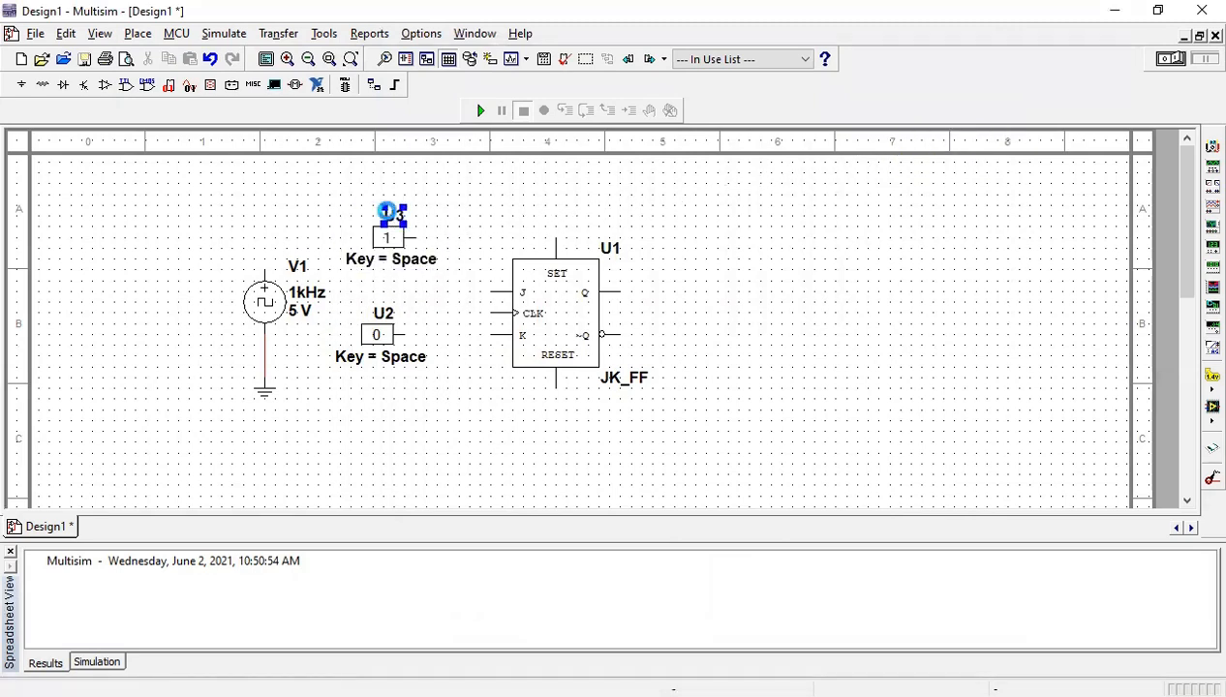
double_click(389, 215)
click(447, 161)
click(500, 217)
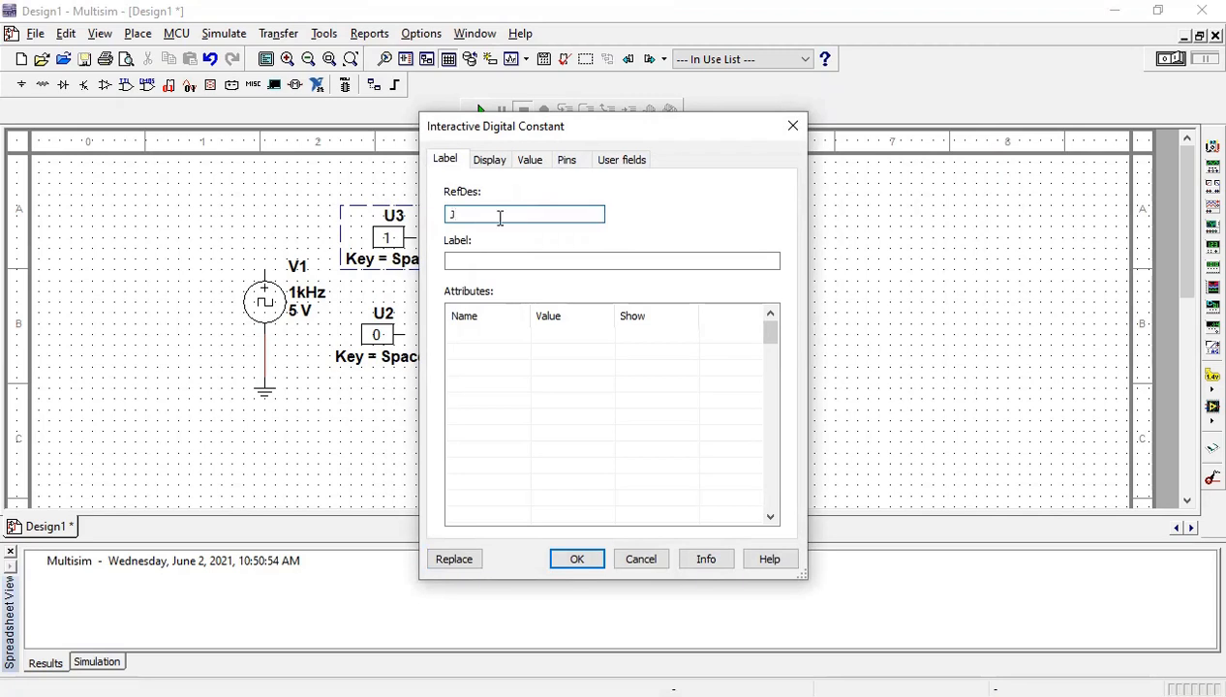
text(J)
key(Return)
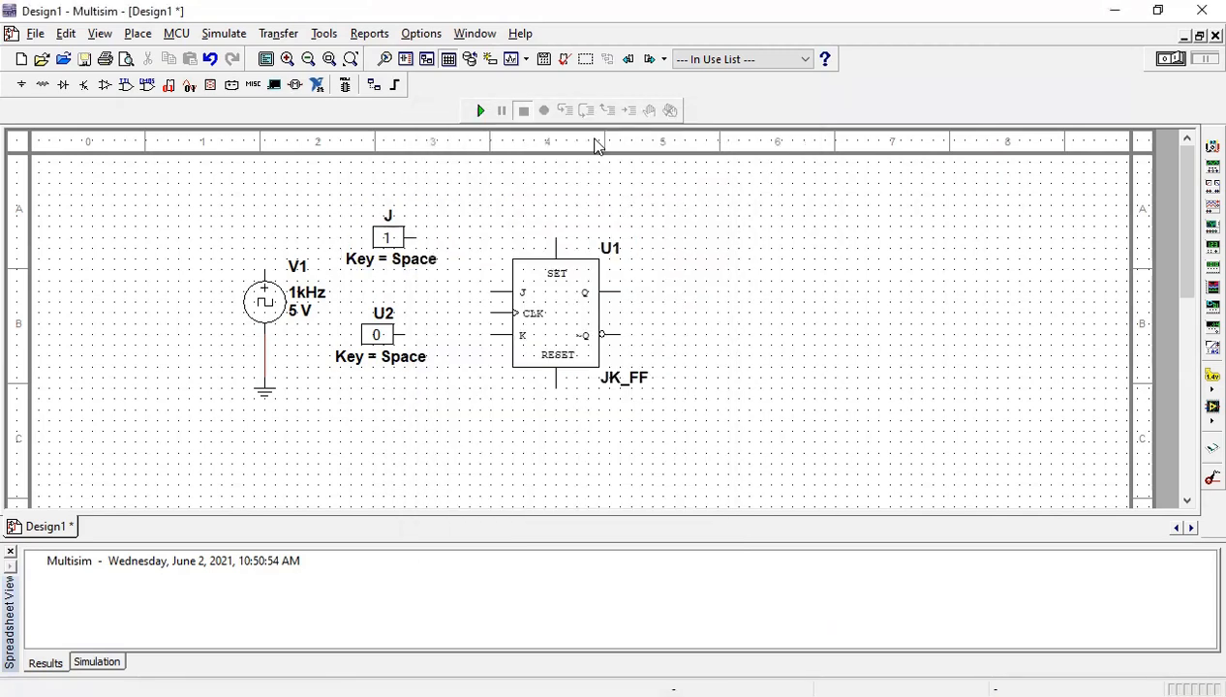
Change the reference designator of the lower interactive digital constant to K.
double_click(369, 316)
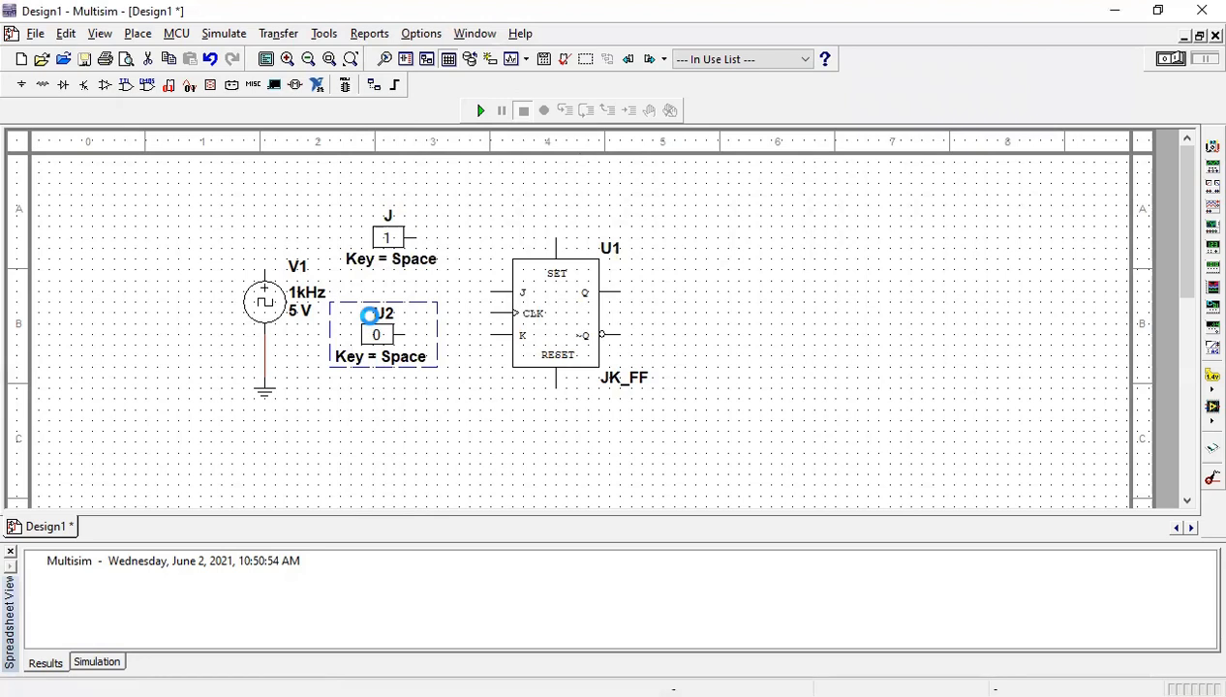
click(442, 161)
click(531, 215)
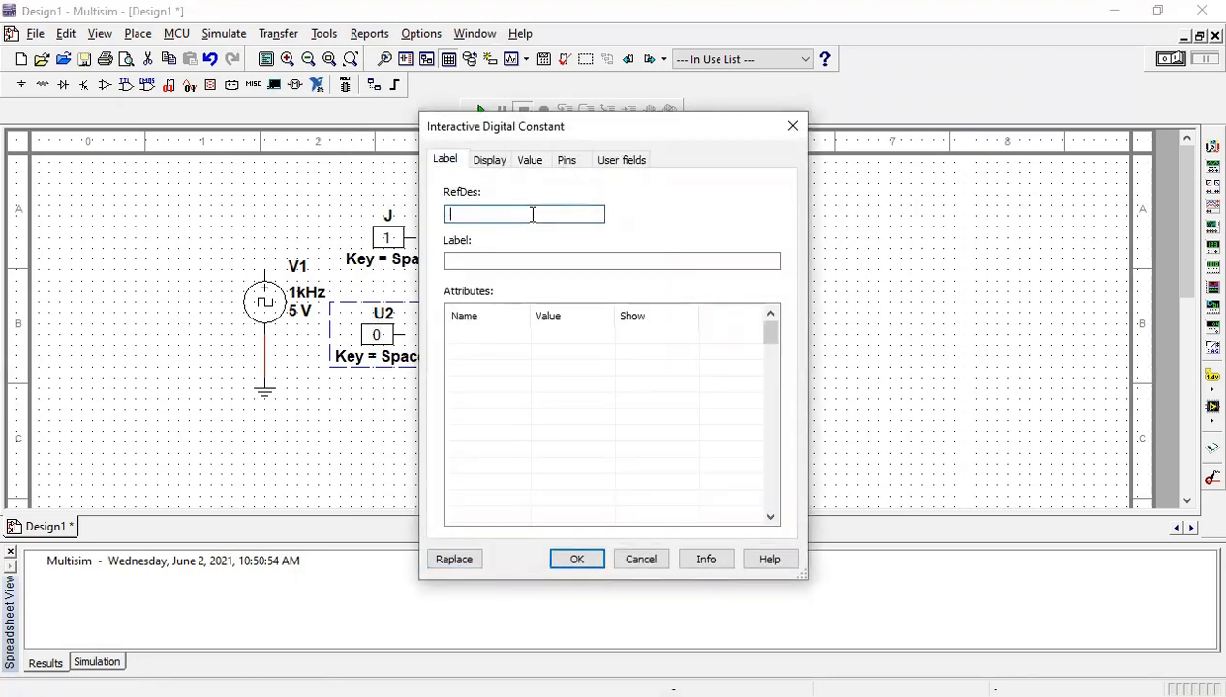
text(K)
key(Return)
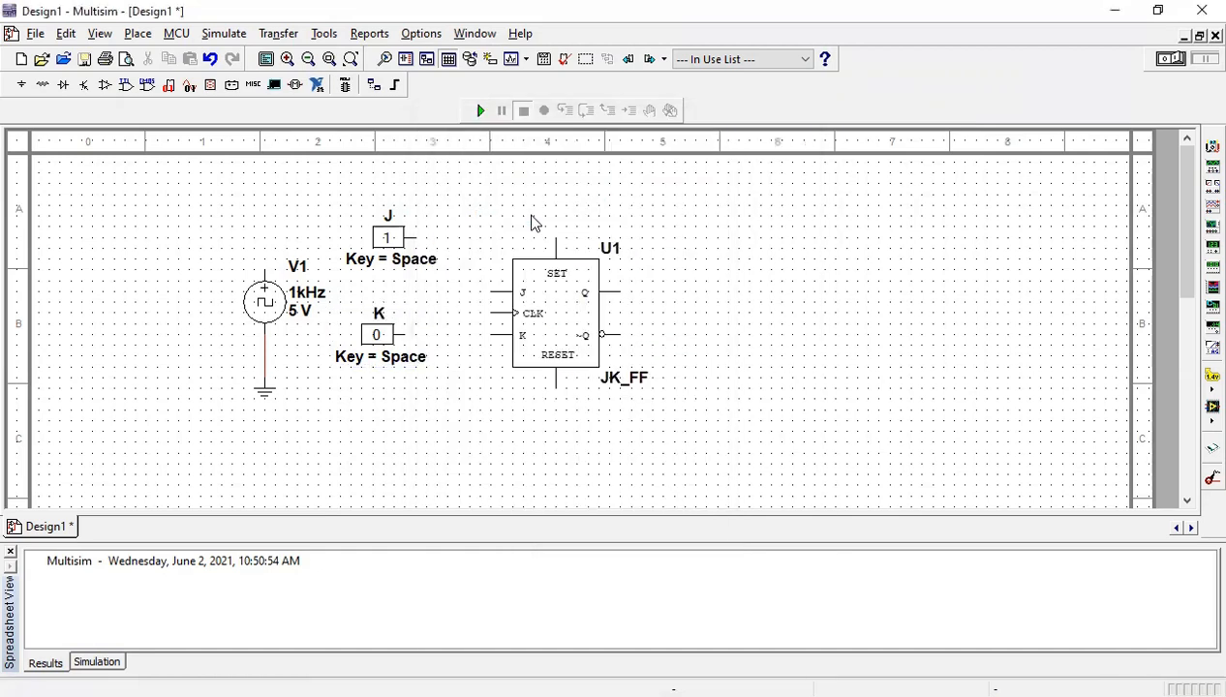
Place two PROBE_DIG_GREEN indicators from the PROBE family of the Indicators group, one above the other, beside the flip-flop's outputs.
key(ctrl+w)
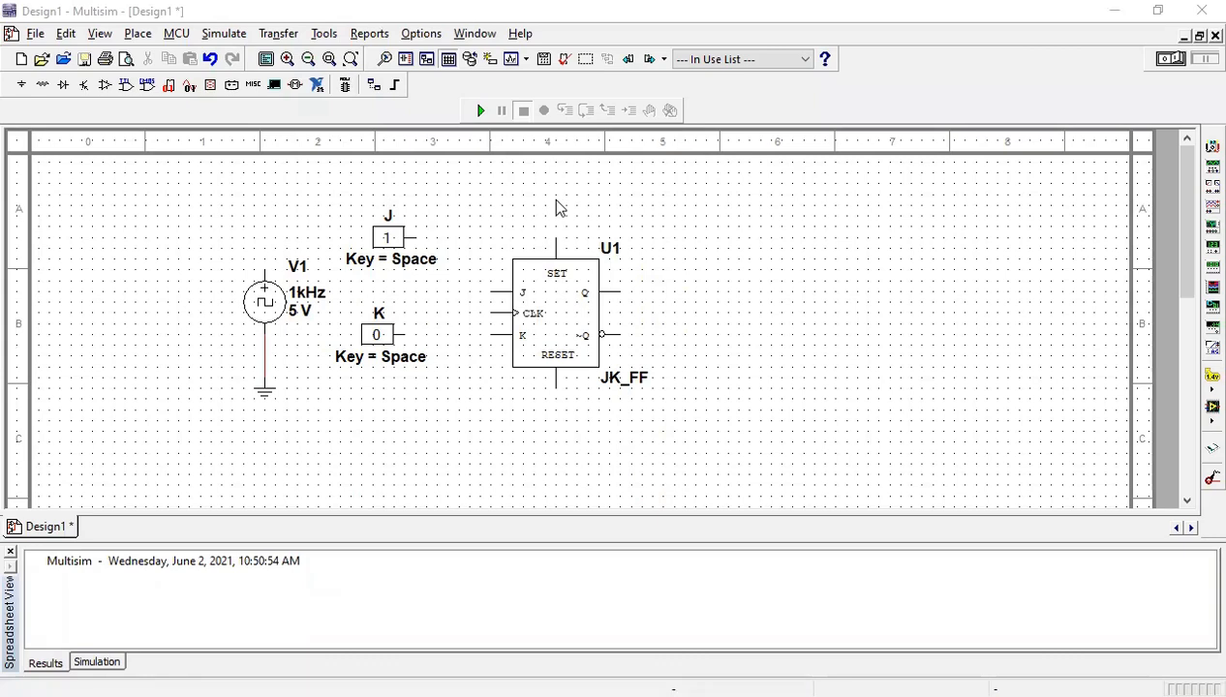
click(137, 35)
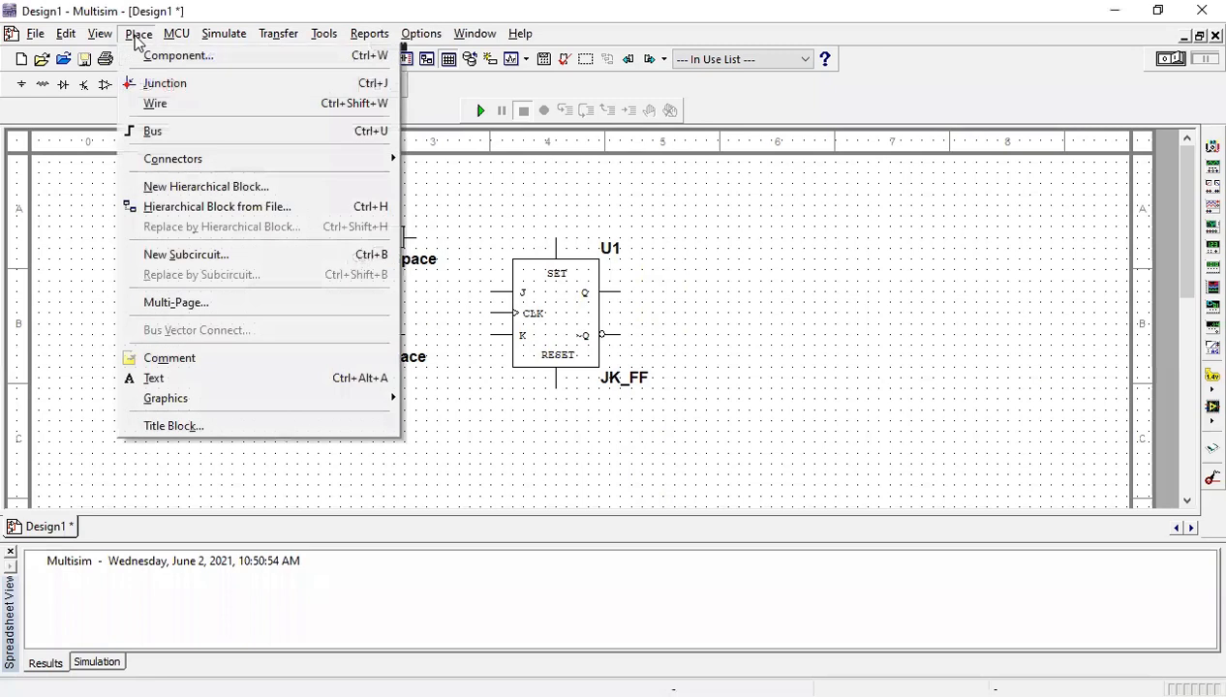
click(148, 56)
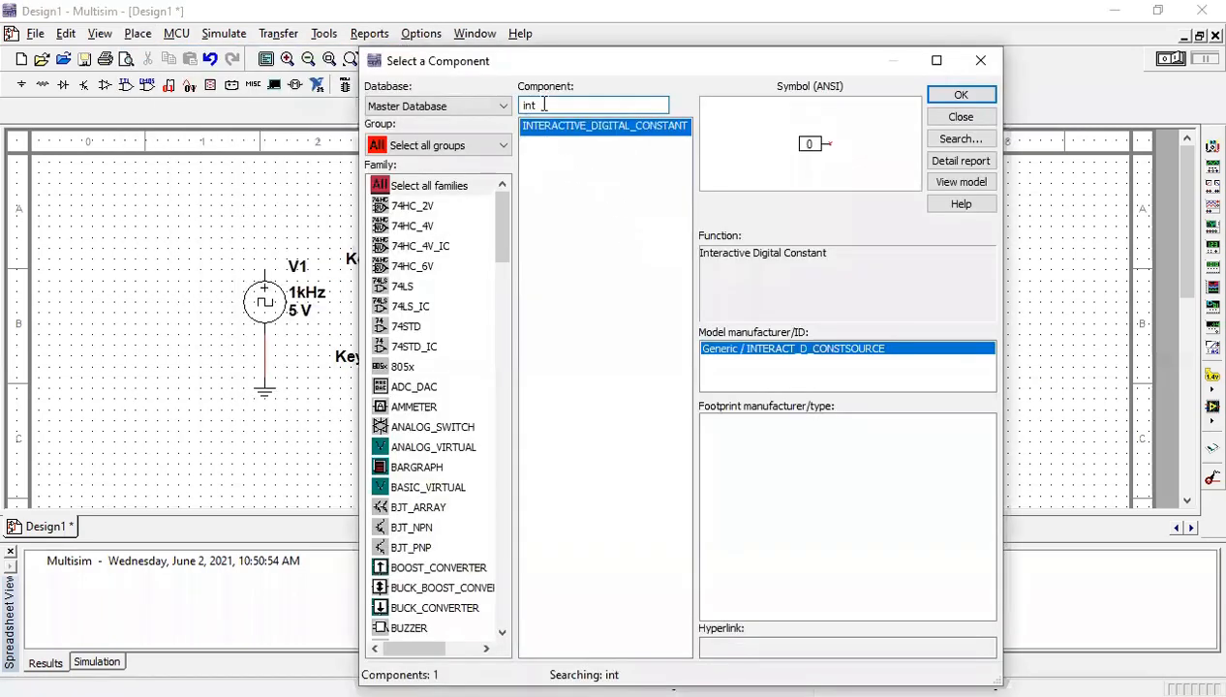
click(496, 147)
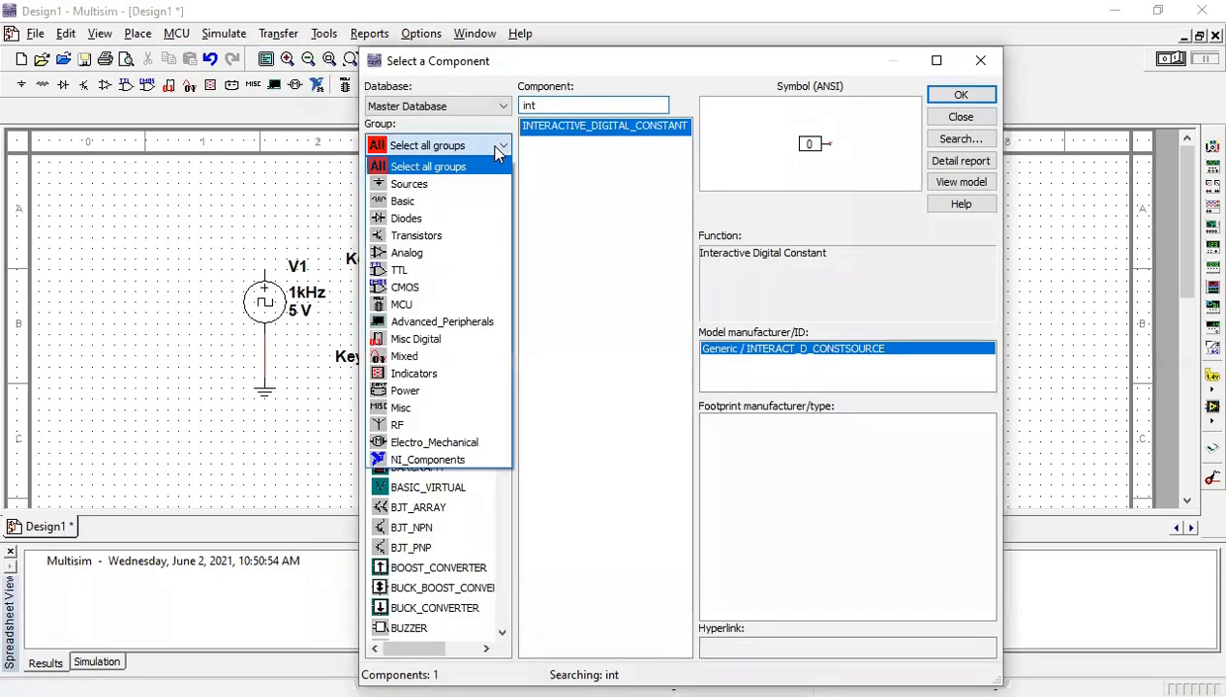
click(426, 373)
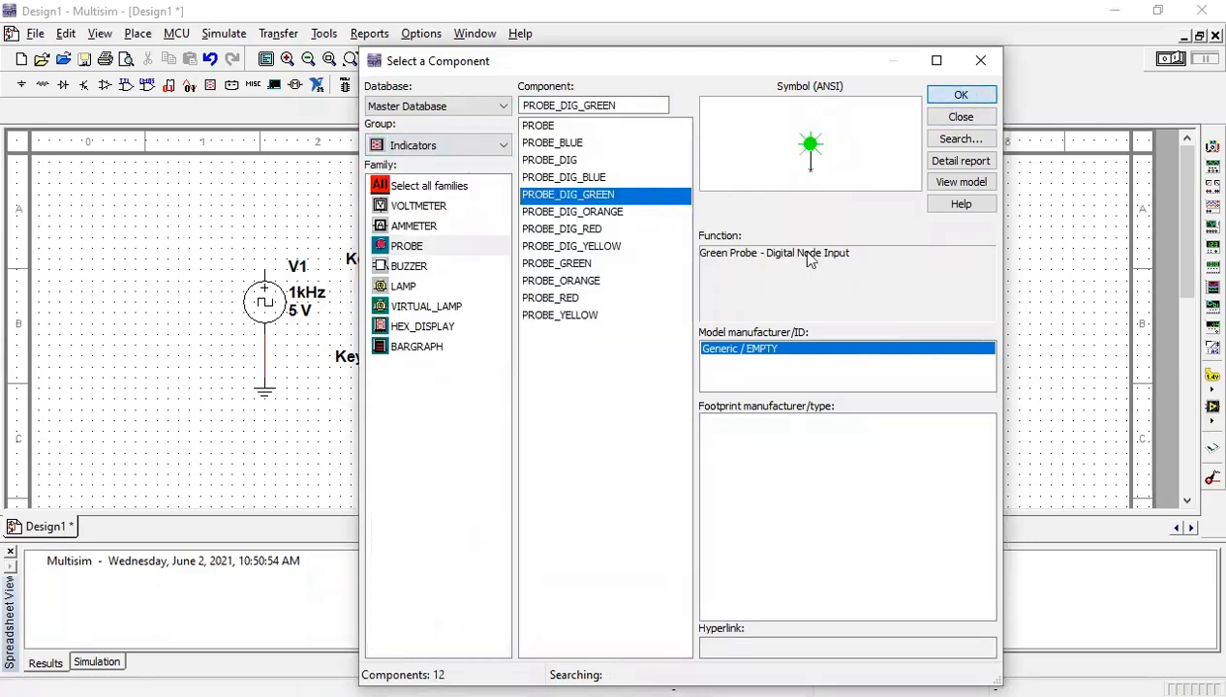
key(Return)
click(728, 282)
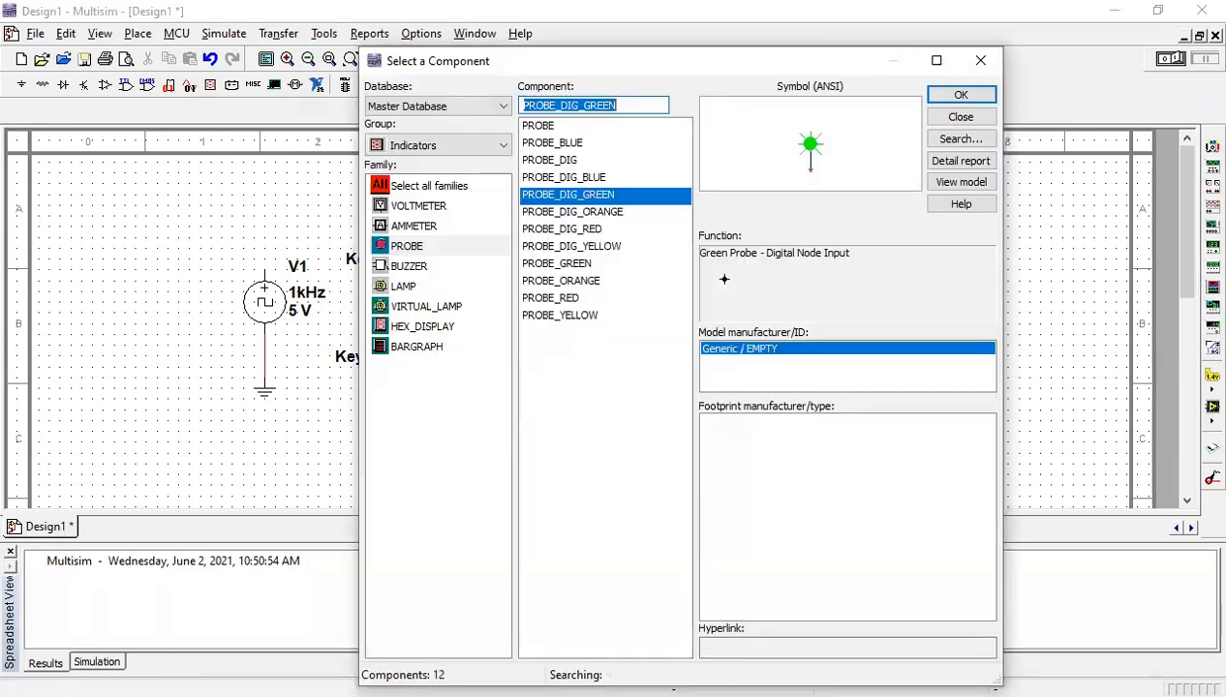
click(950, 98)
click(950, 101)
click(732, 358)
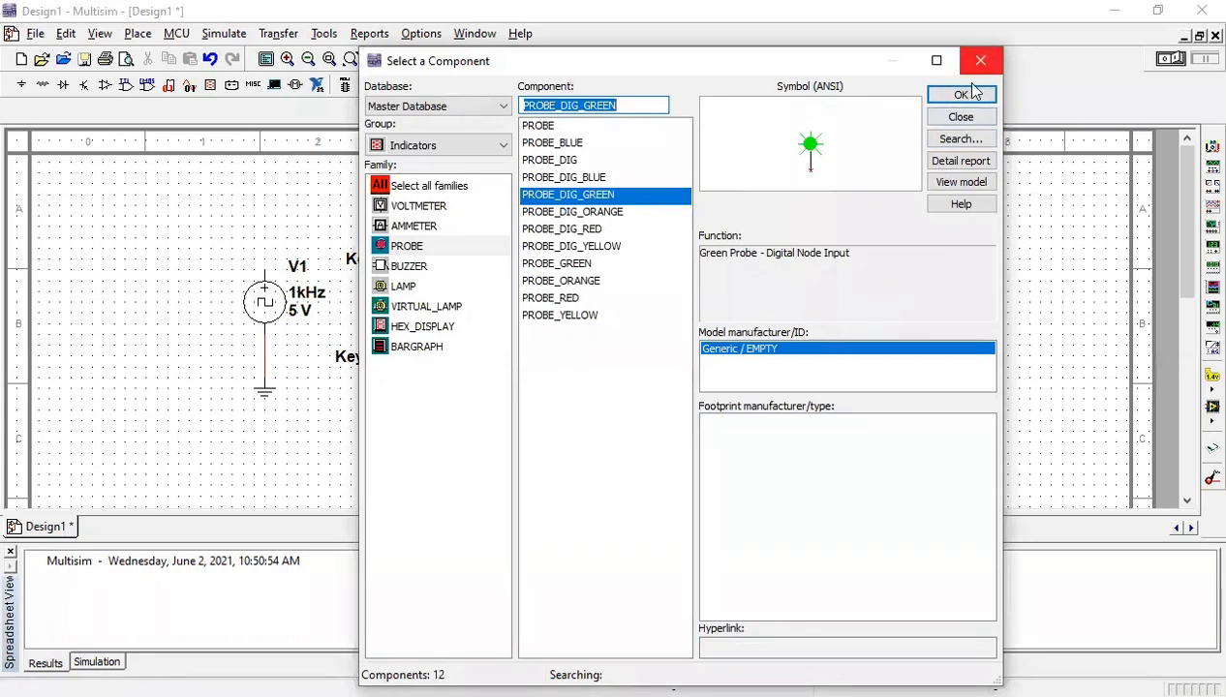
click(971, 94)
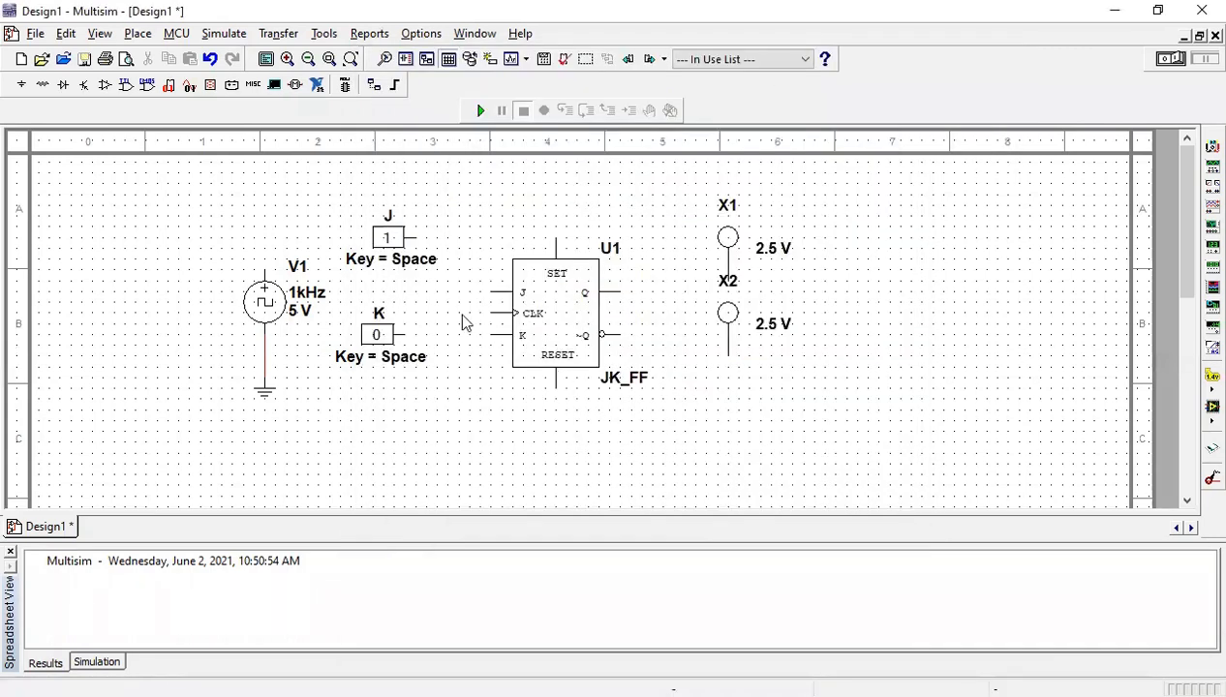
Spread the J and K constants further apart and wire them and the clock source to the flip-flop's J, K and CLK inputs.
drag(388, 237, 366, 206)
drag(381, 351, 384, 383)
click(263, 271)
click(480, 311)
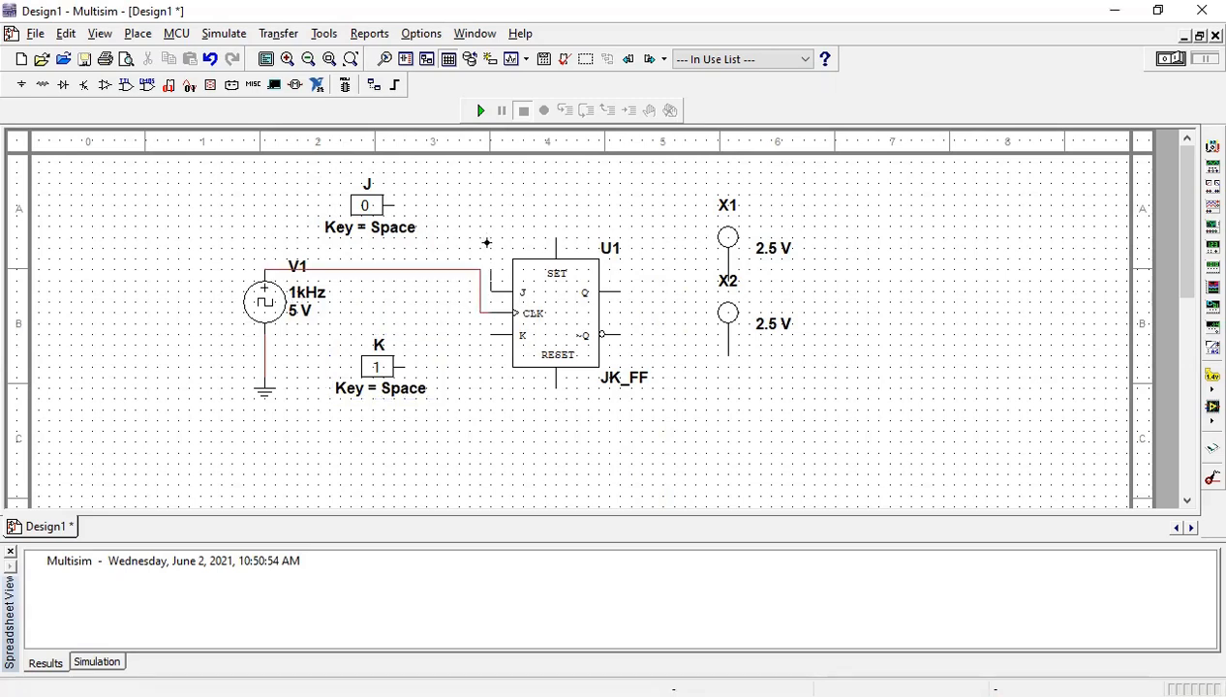
click(404, 202)
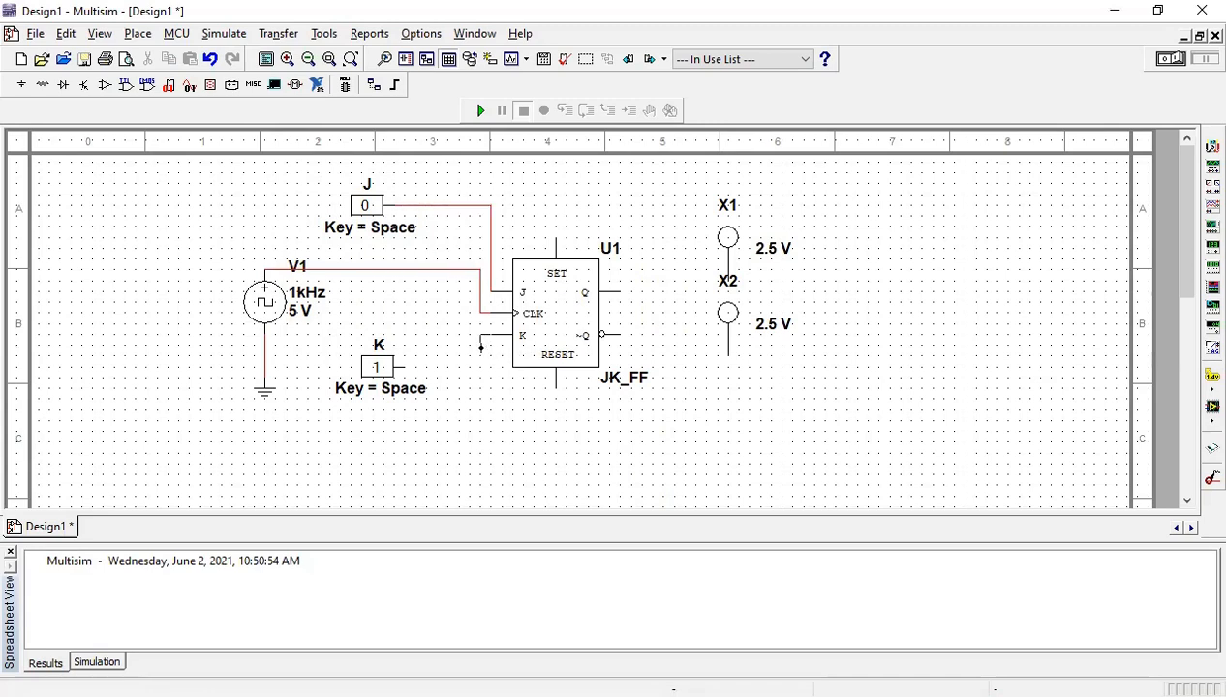
click(408, 367)
Space the two probes apart, moving X1 up and X2 lower and further away from the flip-flop.
drag(726, 239, 724, 226)
drag(725, 315, 728, 337)
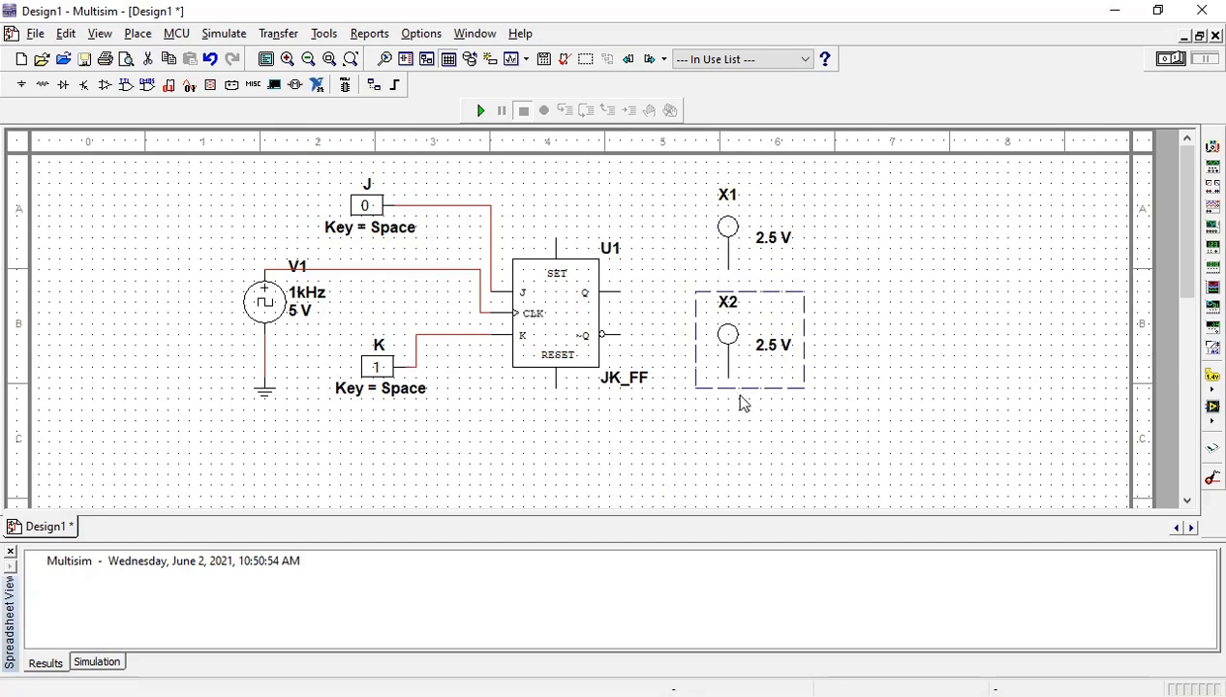
drag(764, 344, 795, 344)
click(730, 397)
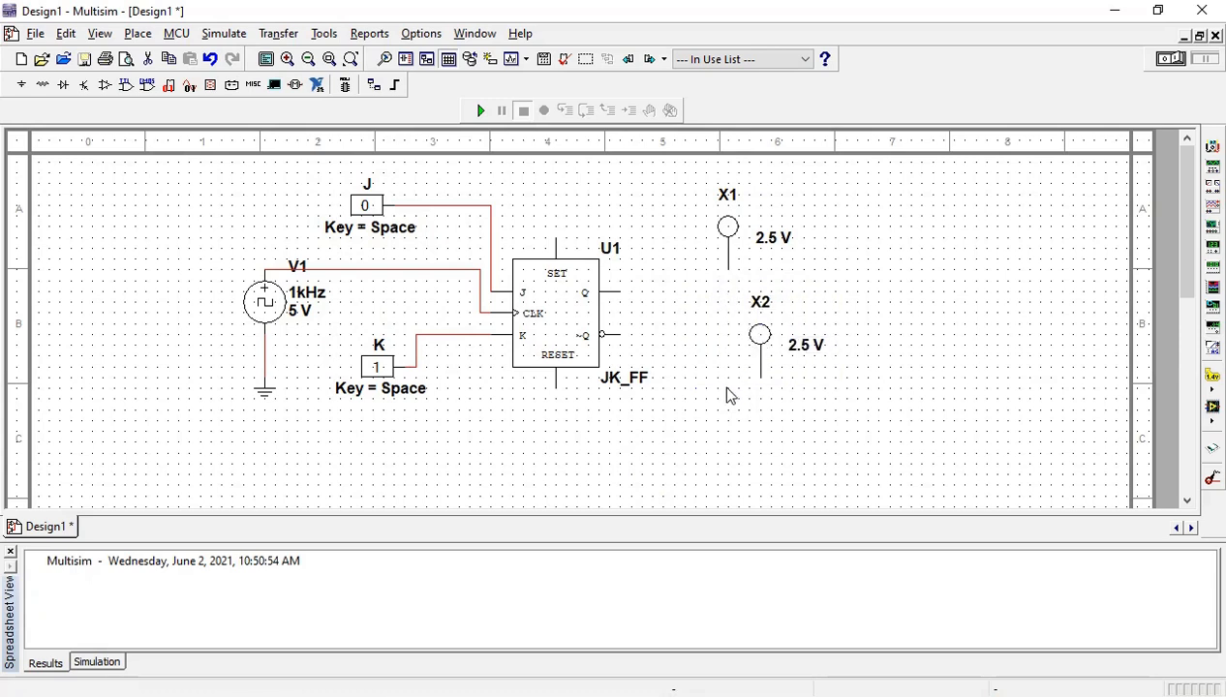
Wire probe X2 to the flip-flop's ~Q output and probe X1 to its Q output.
click(757, 377)
click(620, 334)
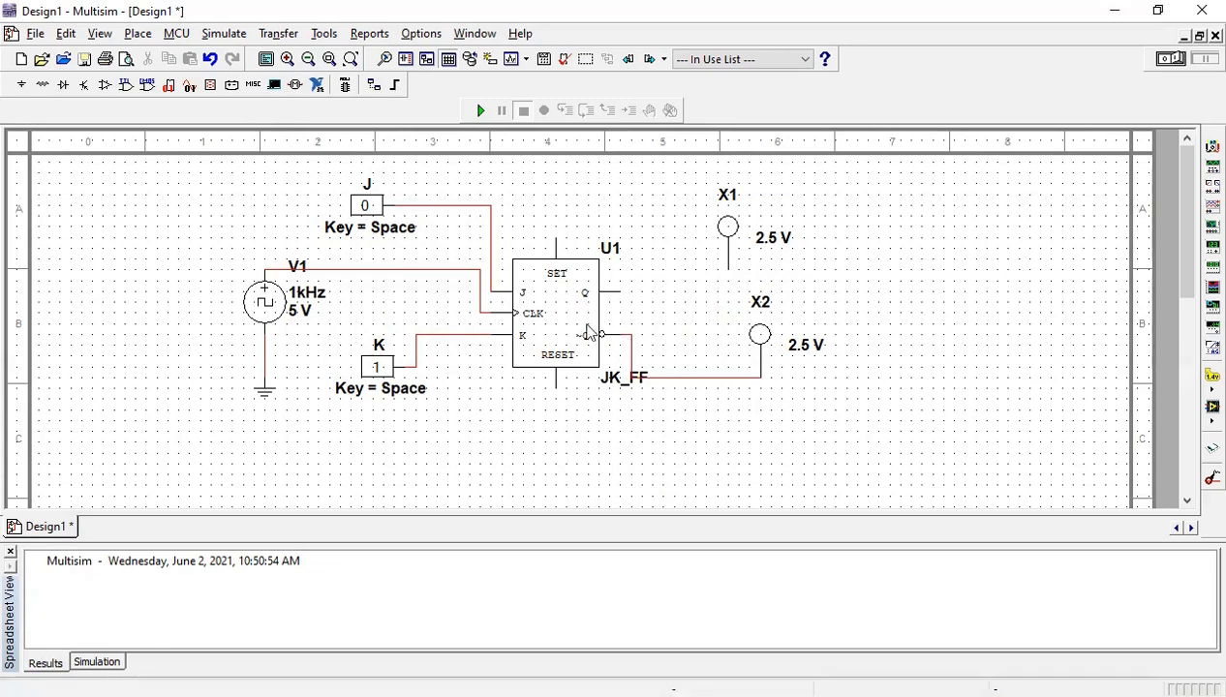
click(729, 265)
click(621, 290)
click(373, 367)
Run the simulation of the finished circuit with J at 0 and K at 1.
drag(196, 181, 887, 474)
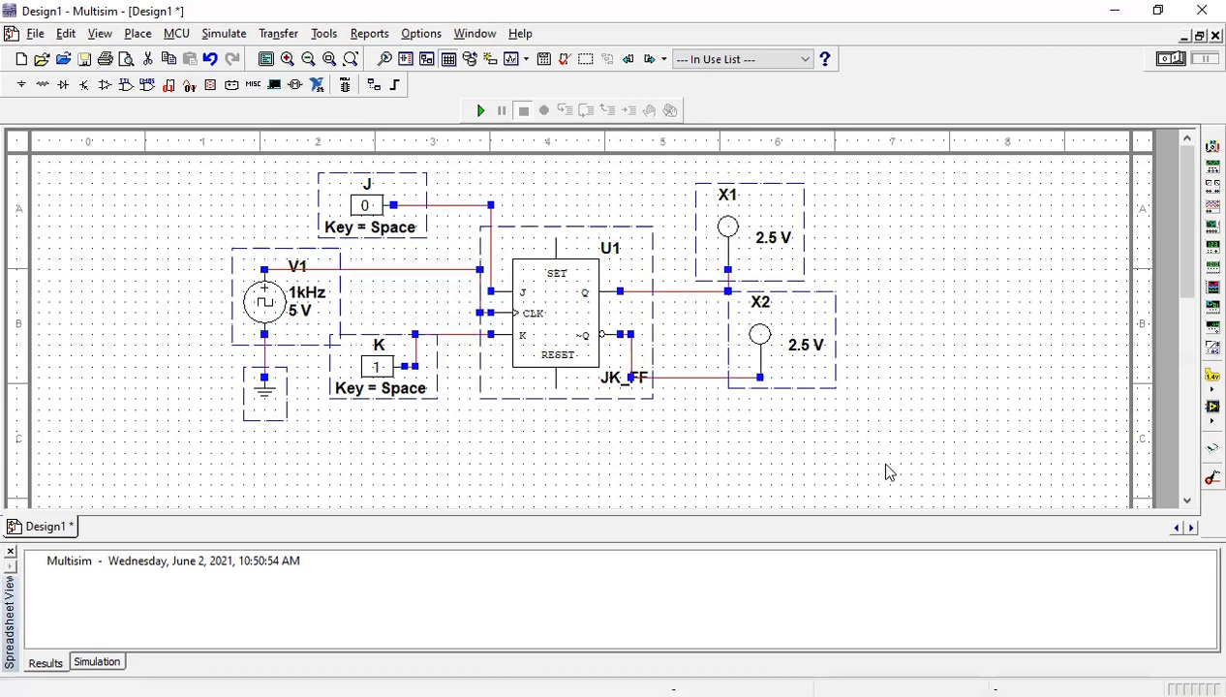
click(287, 60)
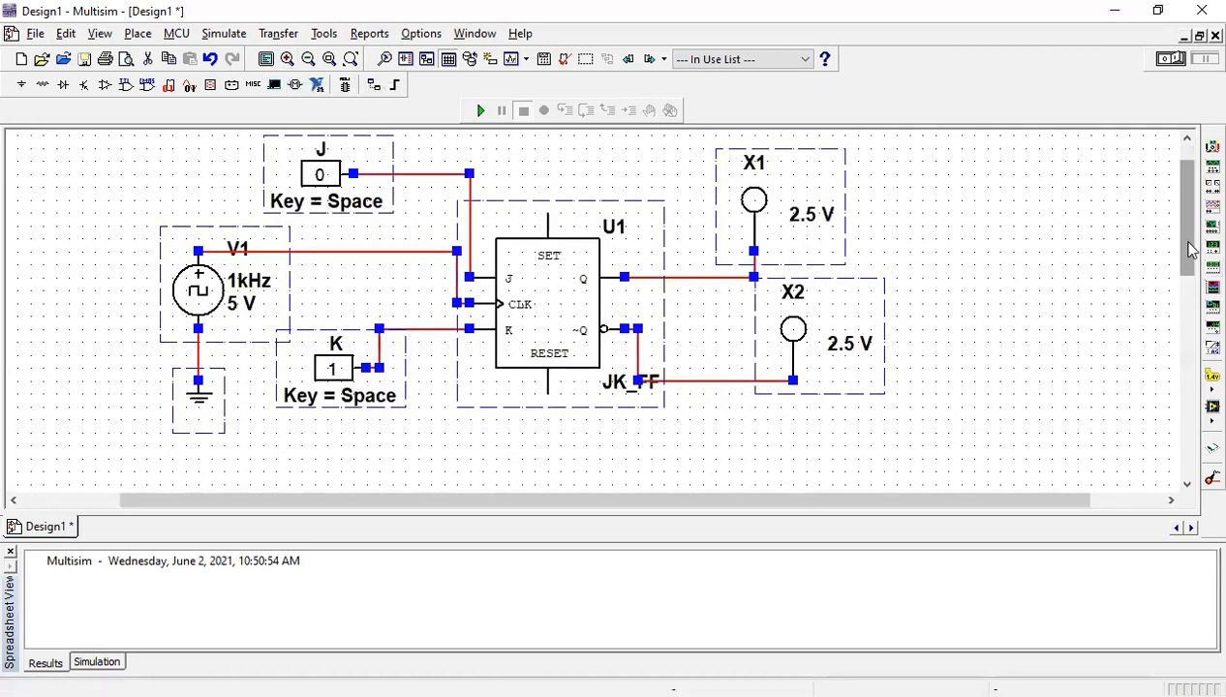
drag(1192, 250, 1190, 243)
click(1015, 342)
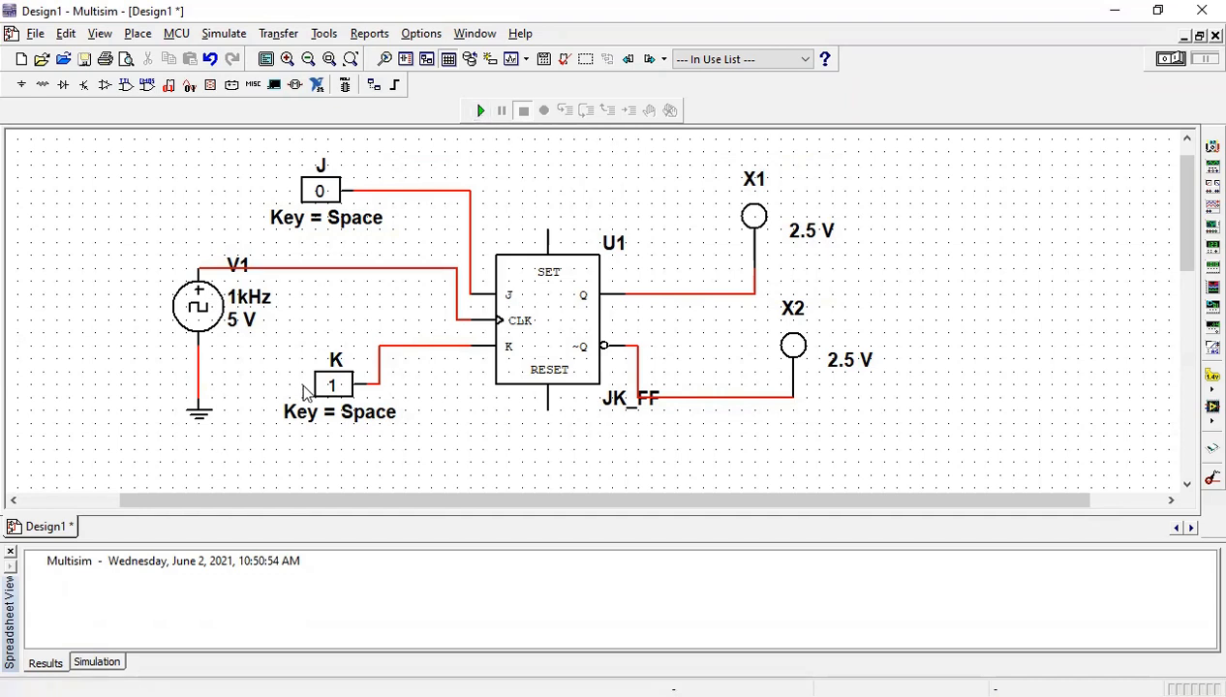
click(481, 110)
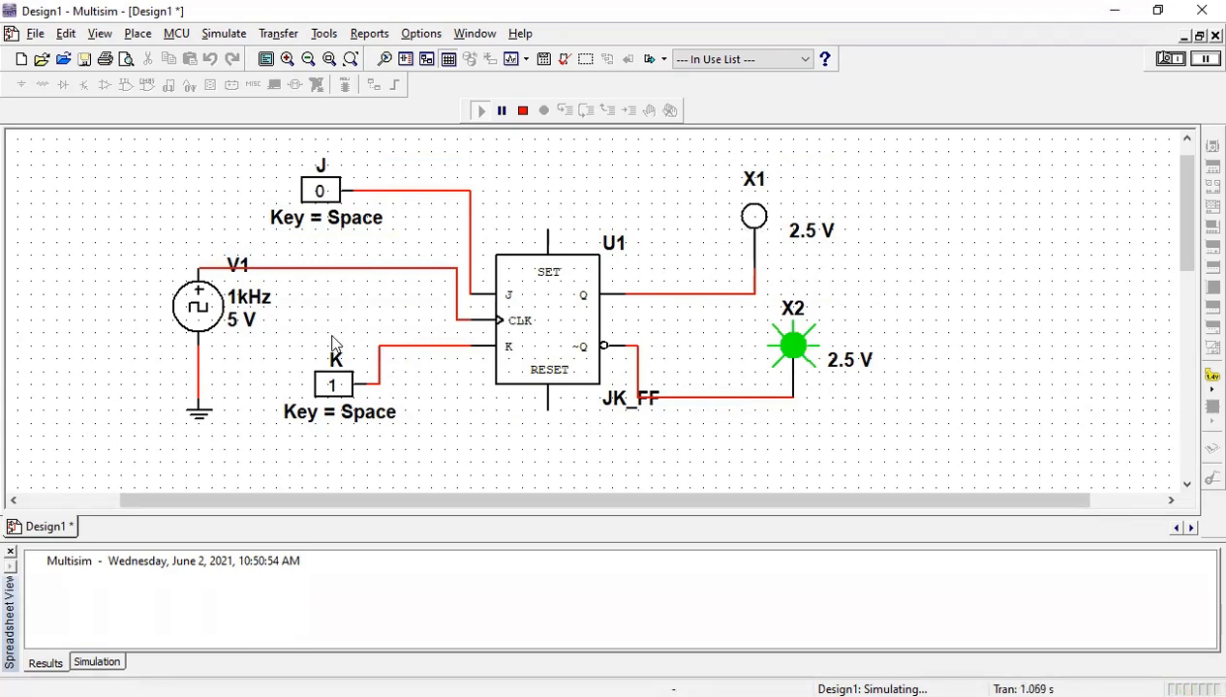
Test the other input combinations by switching K to 0, J to 1 and K to 1, and stop the simulation.
click(333, 385)
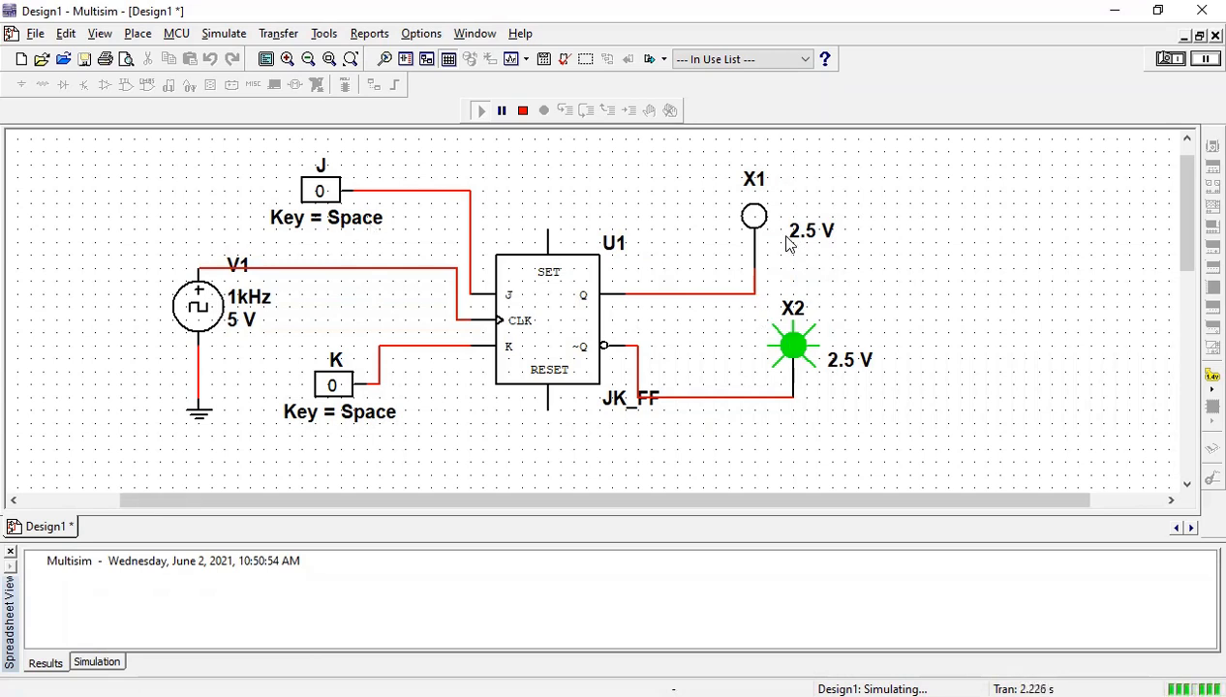
click(322, 192)
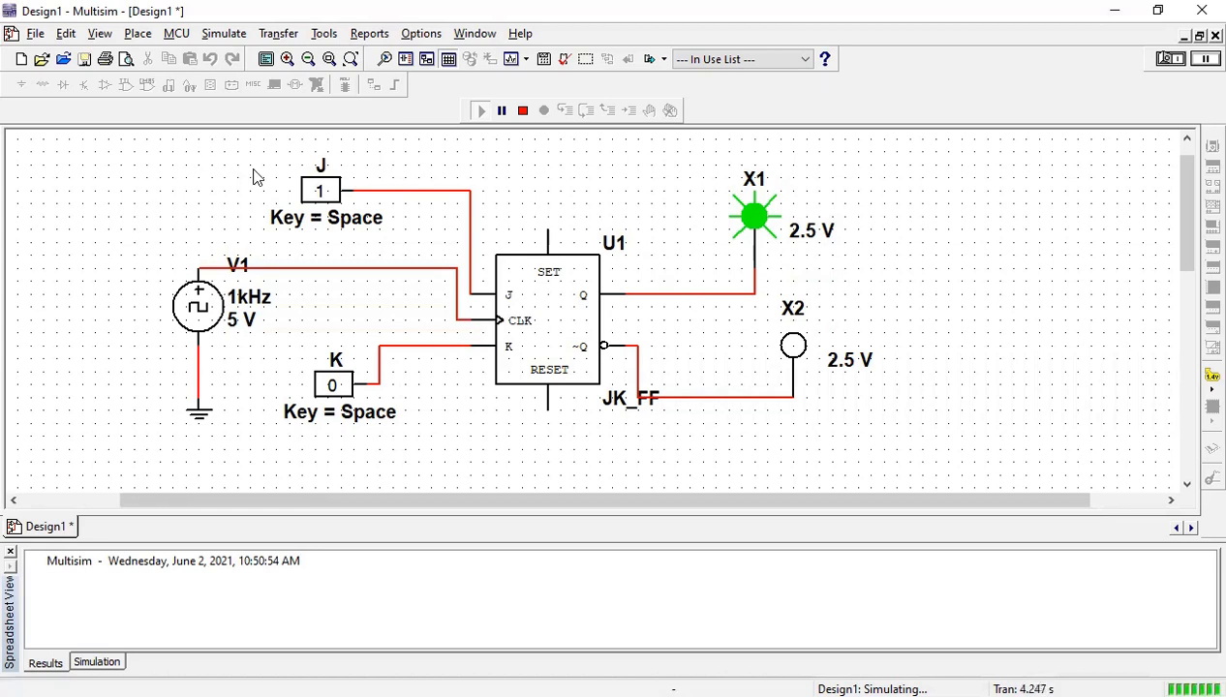
click(332, 387)
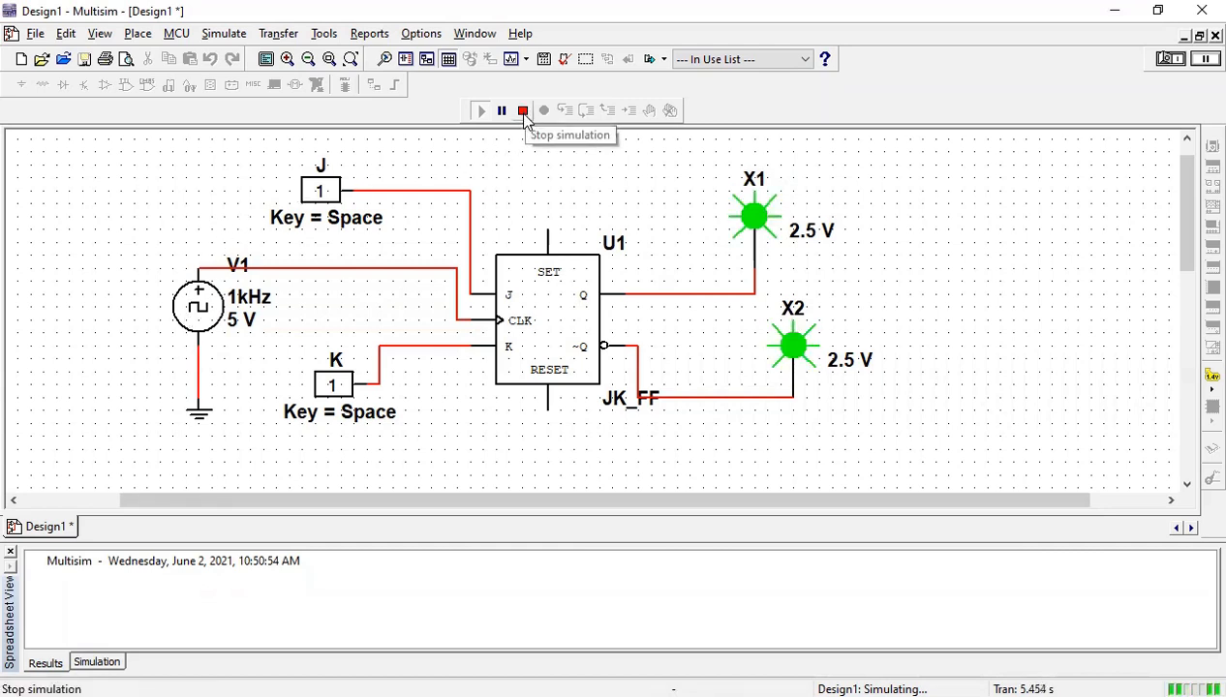
click(523, 111)
Set the clock source's frequency to 1 Hz and run the simulation again with J and K at 1.
click(198, 311)
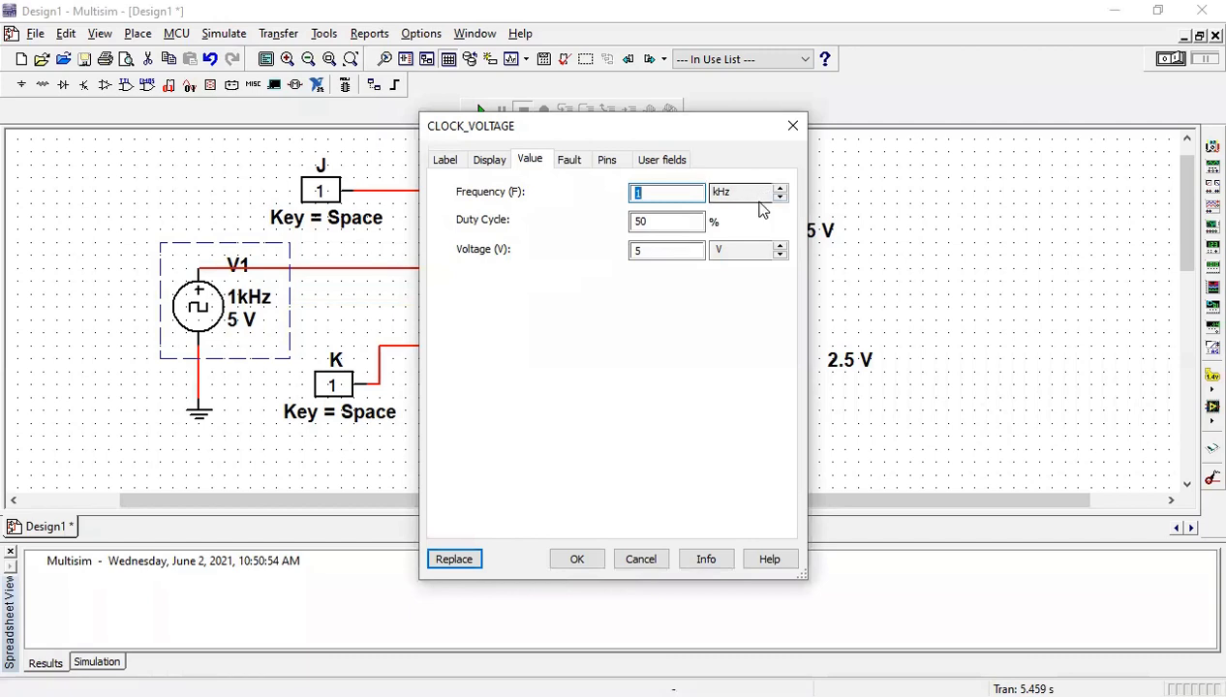
click(778, 199)
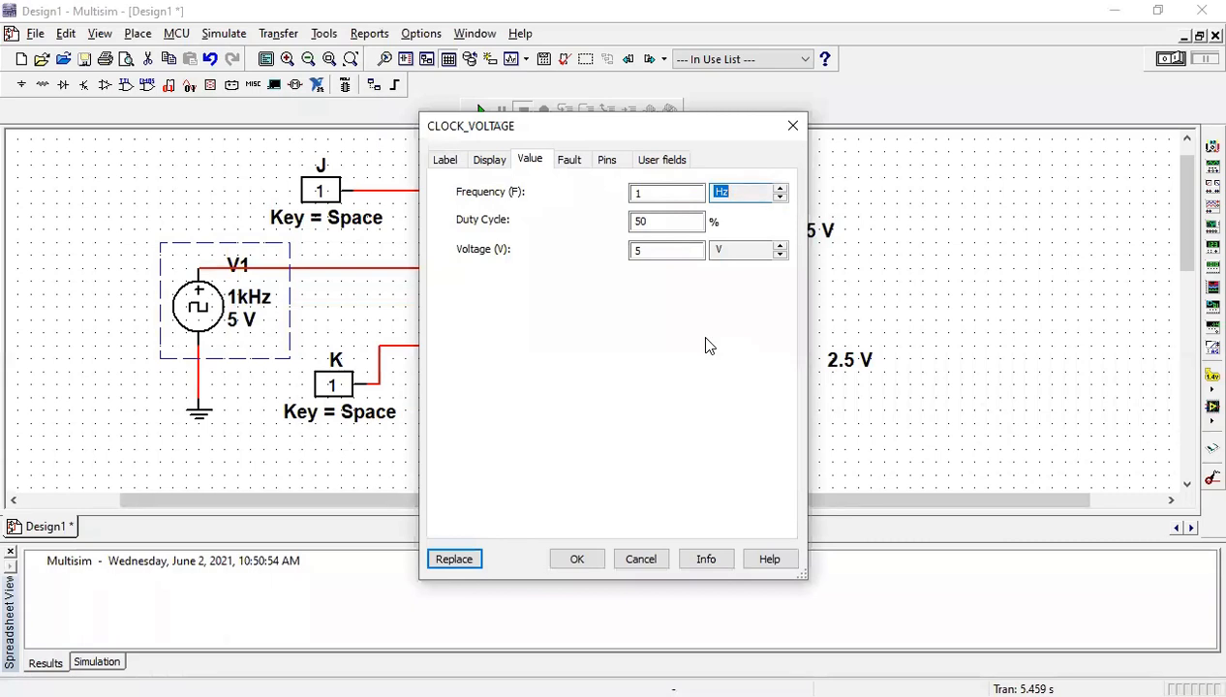
click(598, 566)
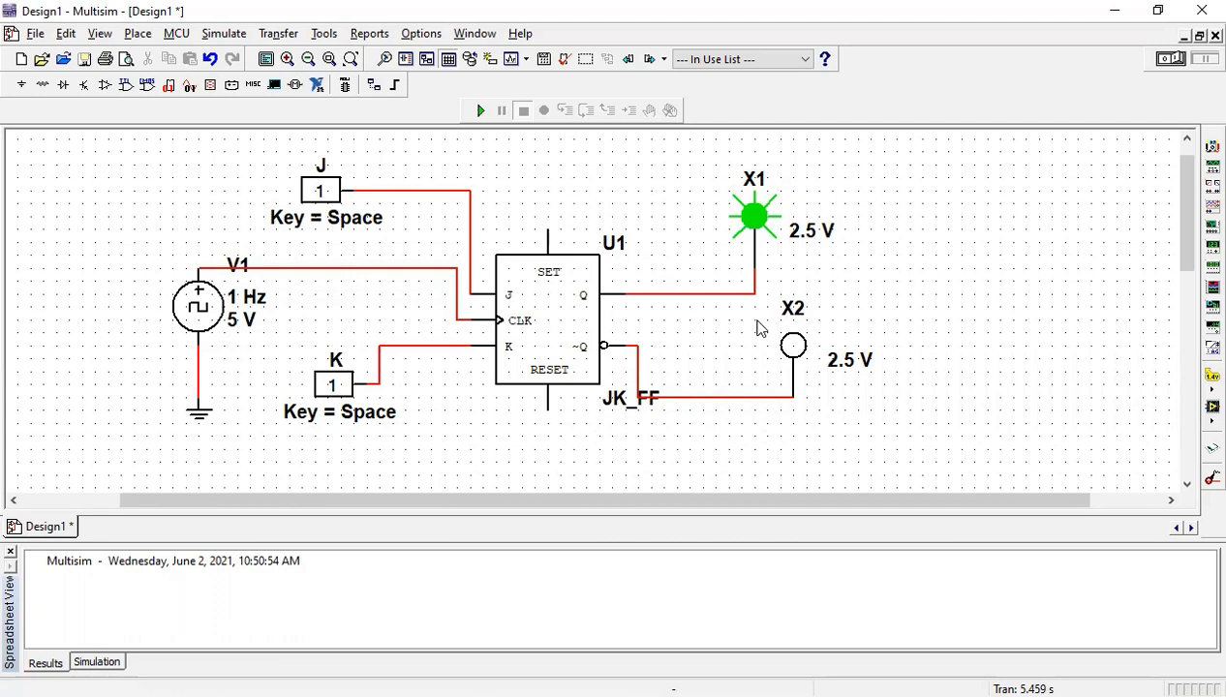
click(482, 112)
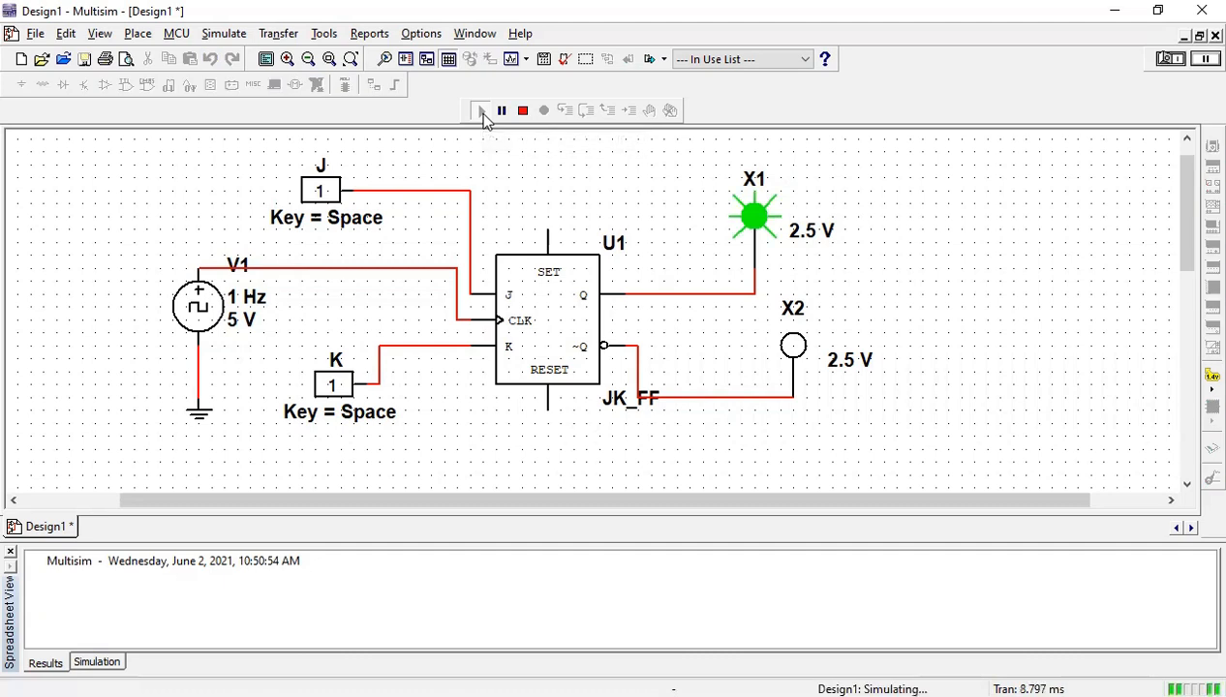